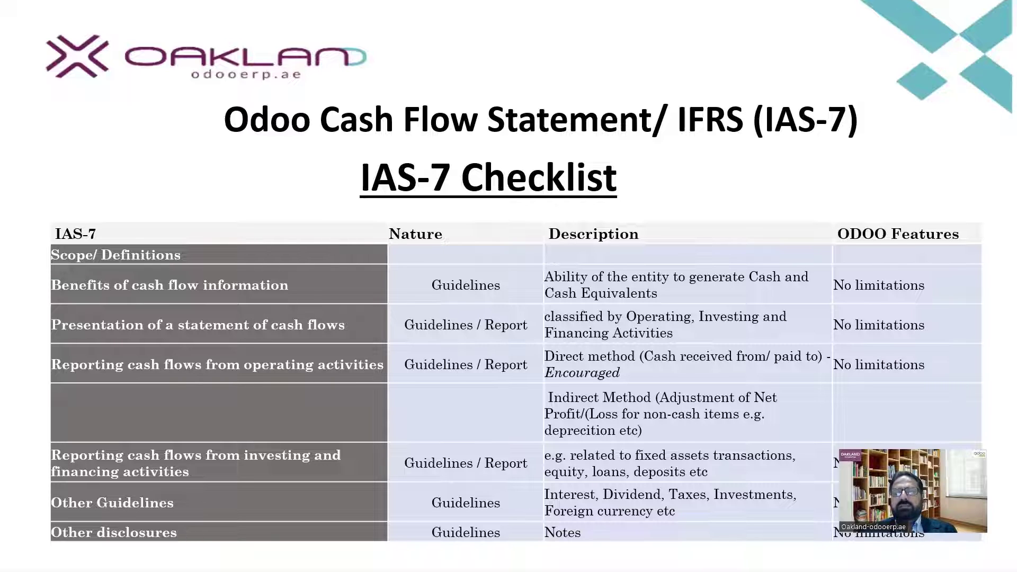
# Step: Switch to the IFRS IAS 7 page in Chrome and expand the section on reporting cash flows from operating activities
pyautogui.hotkey('alt', 'Tab')
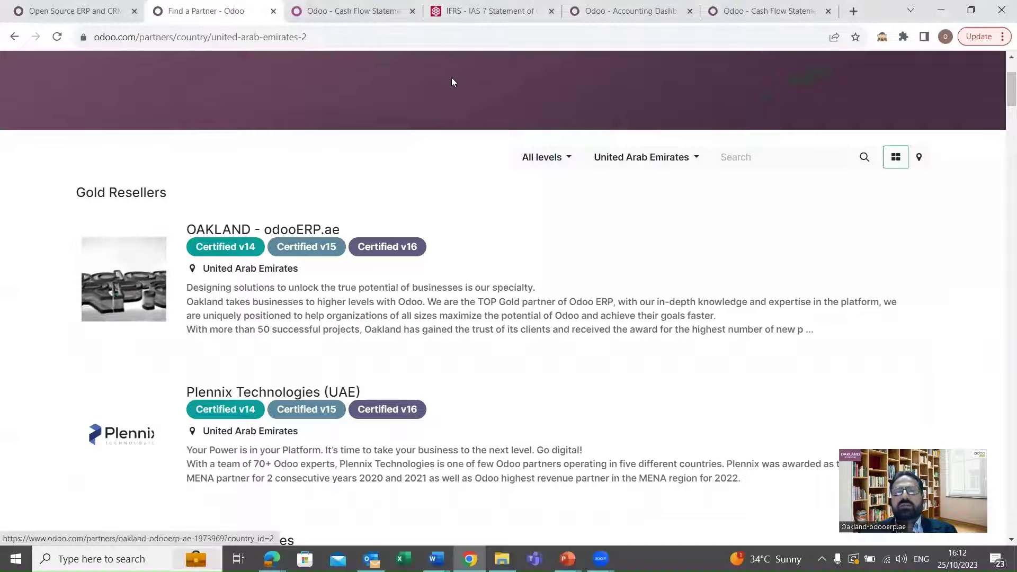
pyautogui.click(501, 16)
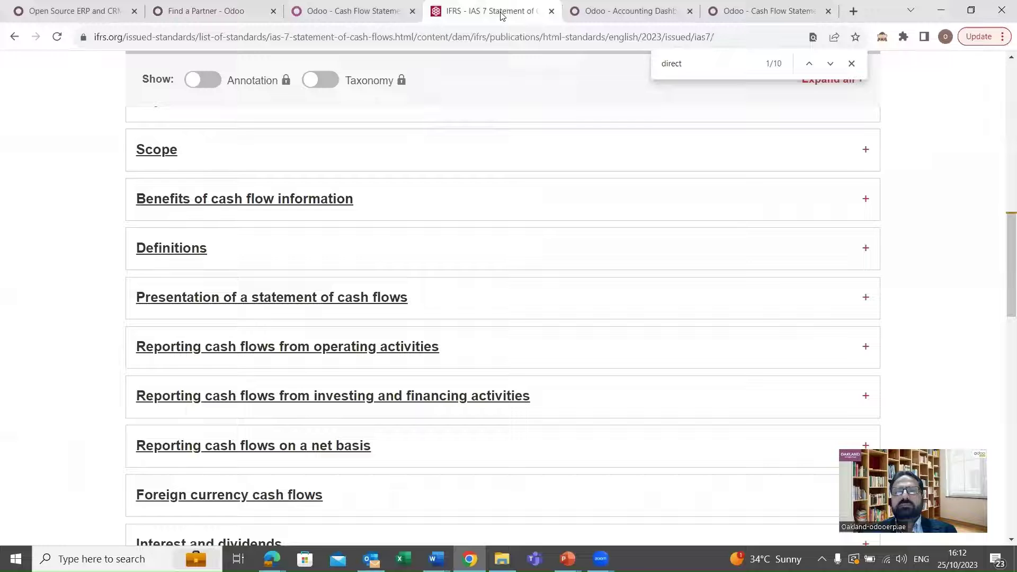
pyautogui.scroll(1, 121, 220)
pyautogui.scroll(5, 121, 220)
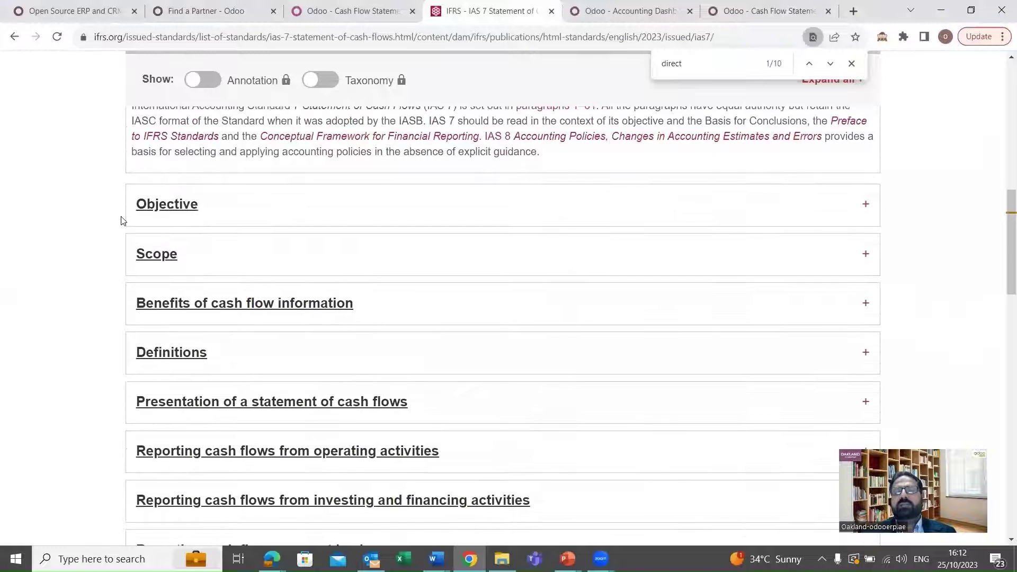
pyautogui.scroll(-6, 121, 220)
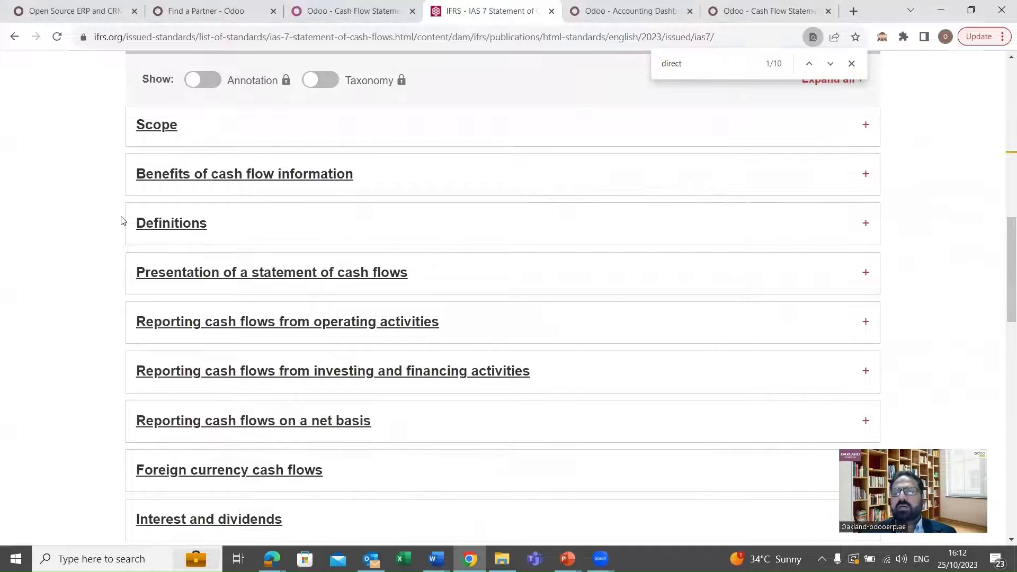
pyautogui.scroll(-1, 121, 220)
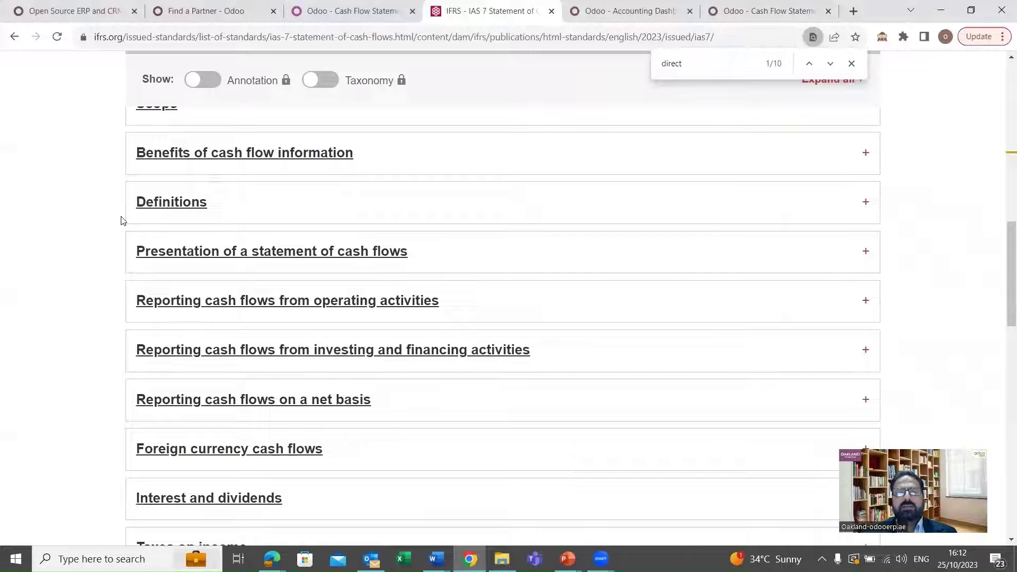
pyautogui.scroll(-1, 121, 220)
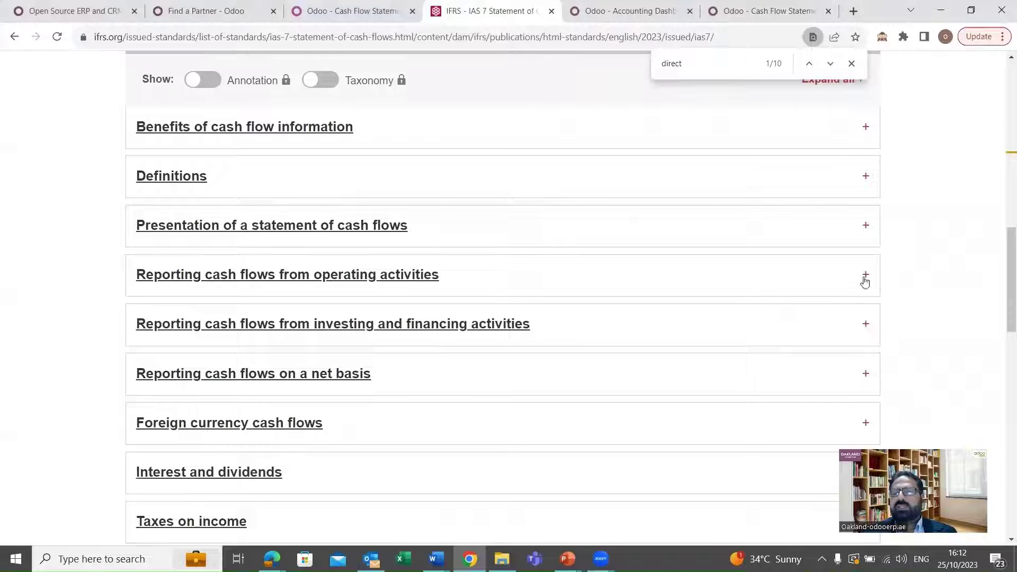
pyautogui.click(866, 279)
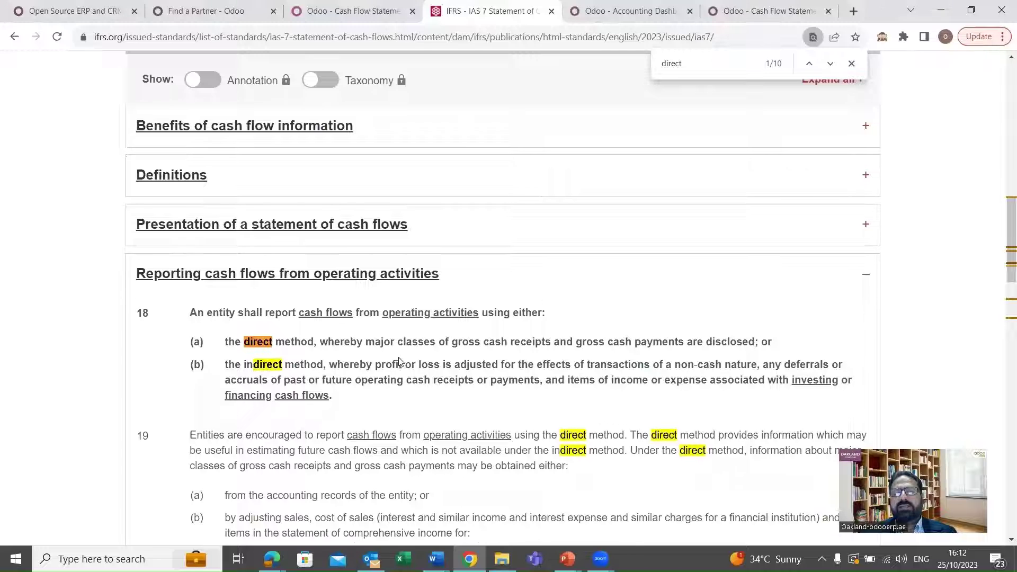
# Step: Expand the sections on reporting cash flows from investing and financing activities and on a net basis
pyautogui.scroll(-1, 399, 361)
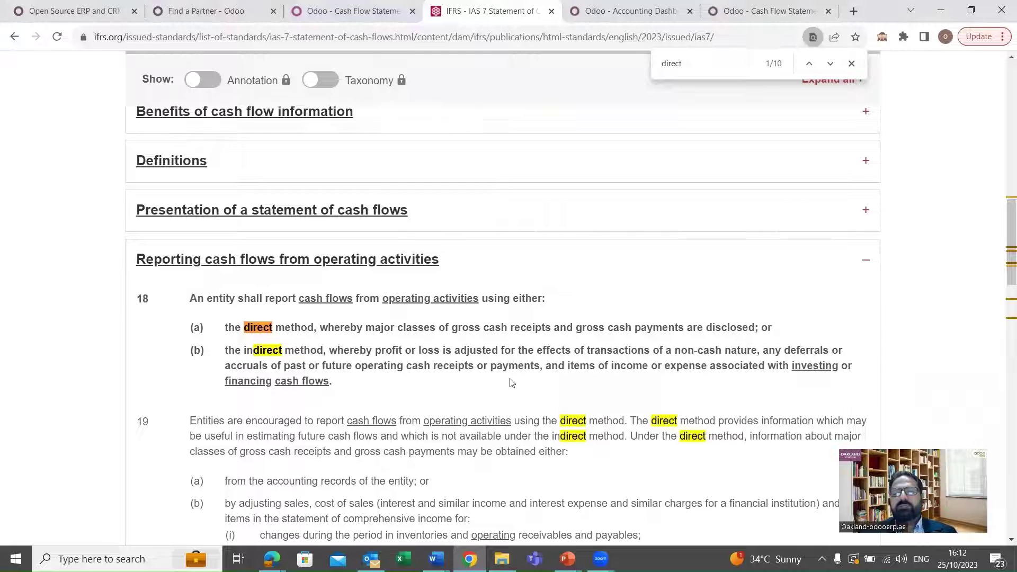
pyautogui.scroll(-3, 512, 383)
pyautogui.scroll(-5, 512, 382)
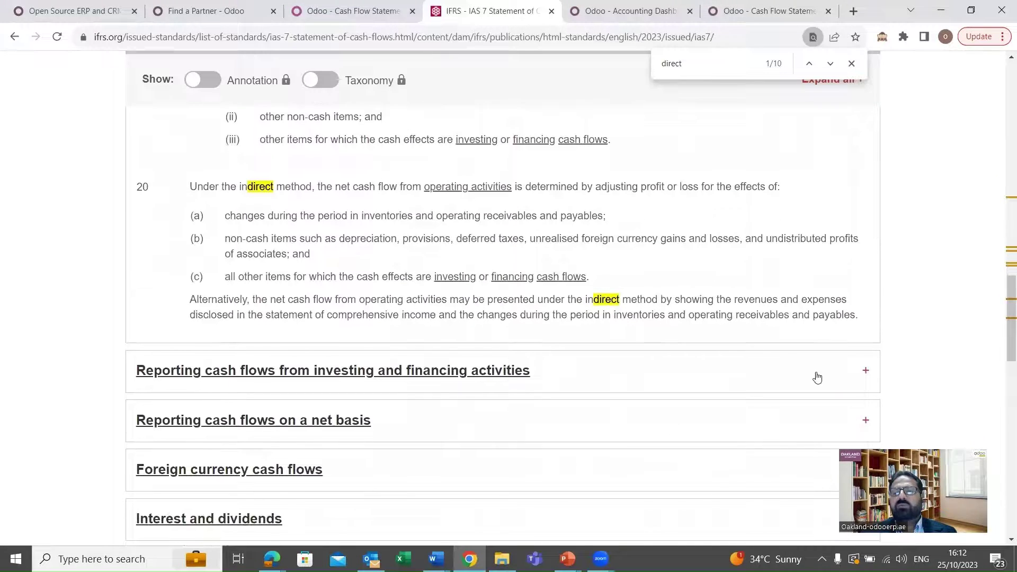
pyautogui.click(866, 371)
pyautogui.scroll(-2, 867, 374)
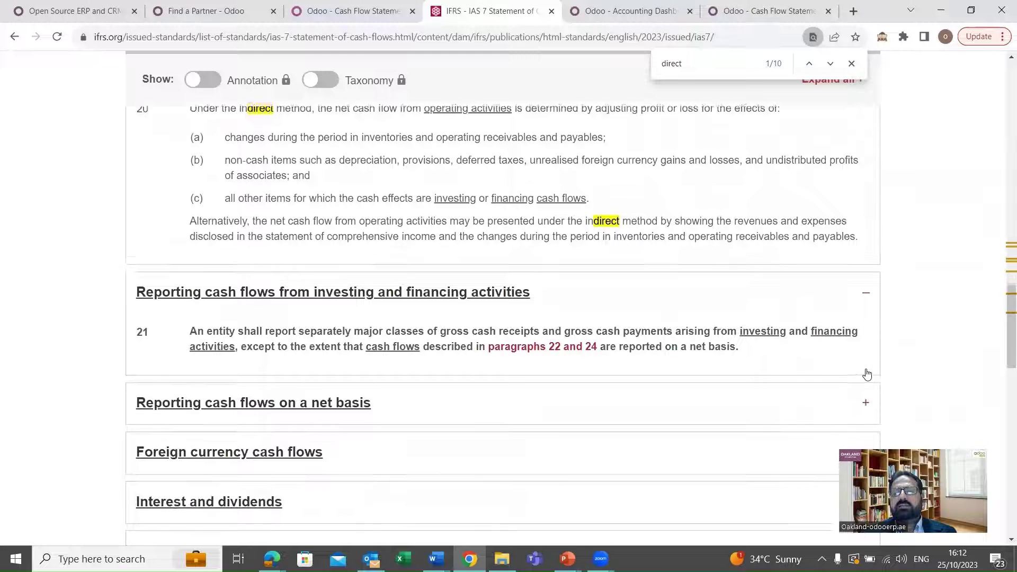
pyautogui.scroll(-1, 867, 375)
pyautogui.click(865, 361)
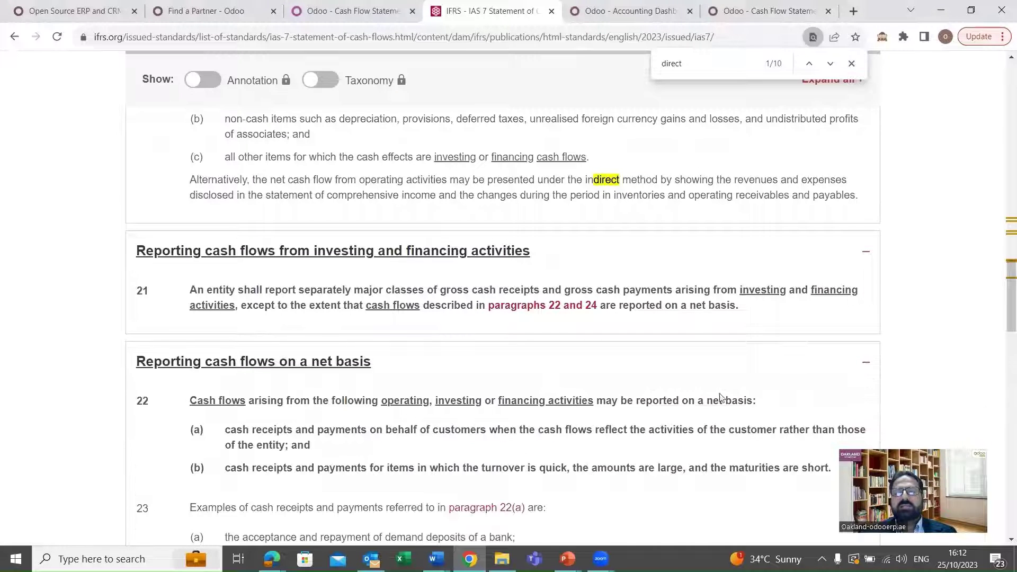
# Step: Read the net-basis paragraphs, and review the direct and indirect methods in the operating activities section
pyautogui.scroll(-3, 643, 428)
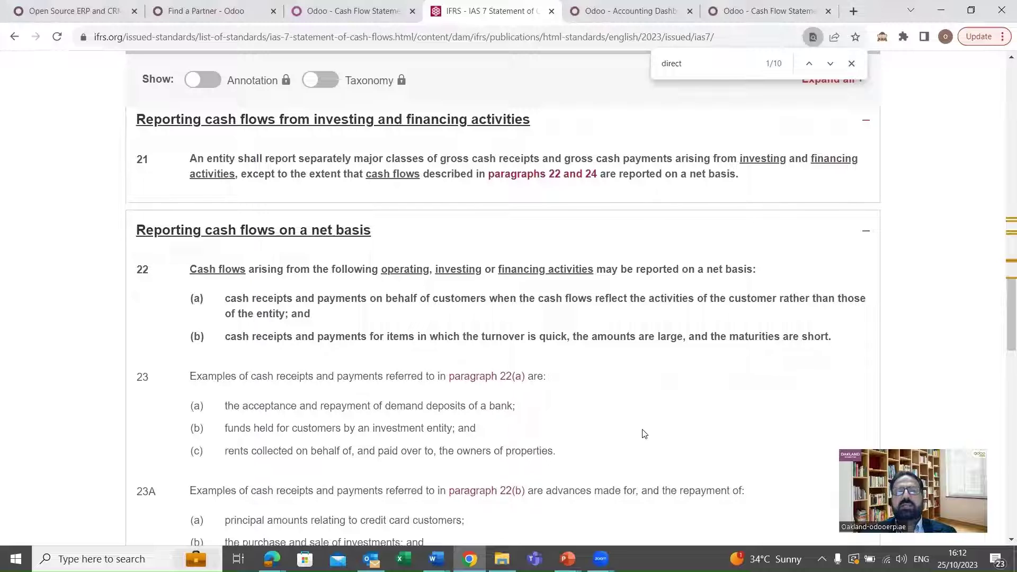
pyautogui.scroll(-6, 644, 434)
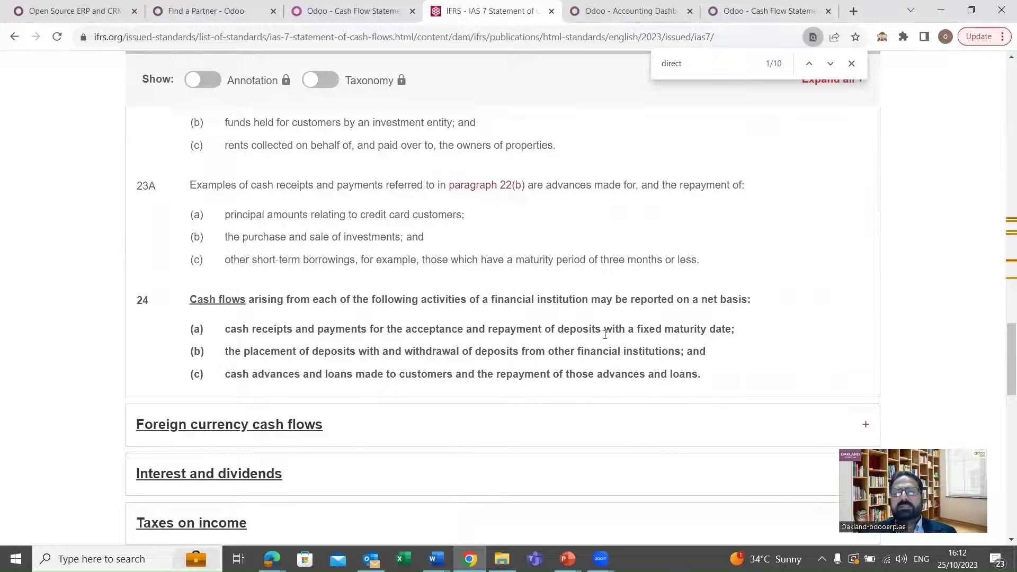
pyautogui.scroll(8, 644, 434)
pyautogui.scroll(5, 607, 339)
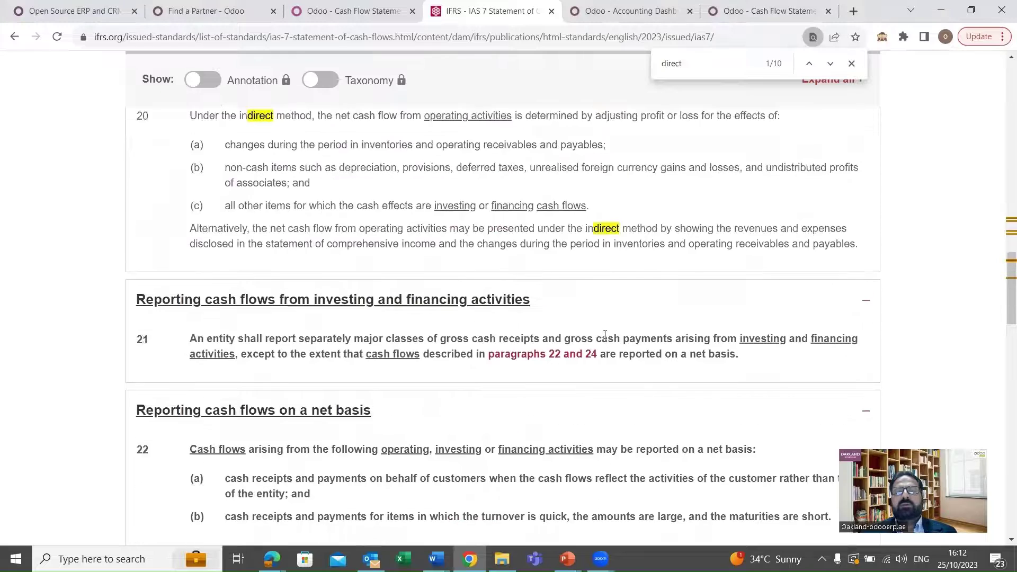
pyautogui.scroll(3, 607, 340)
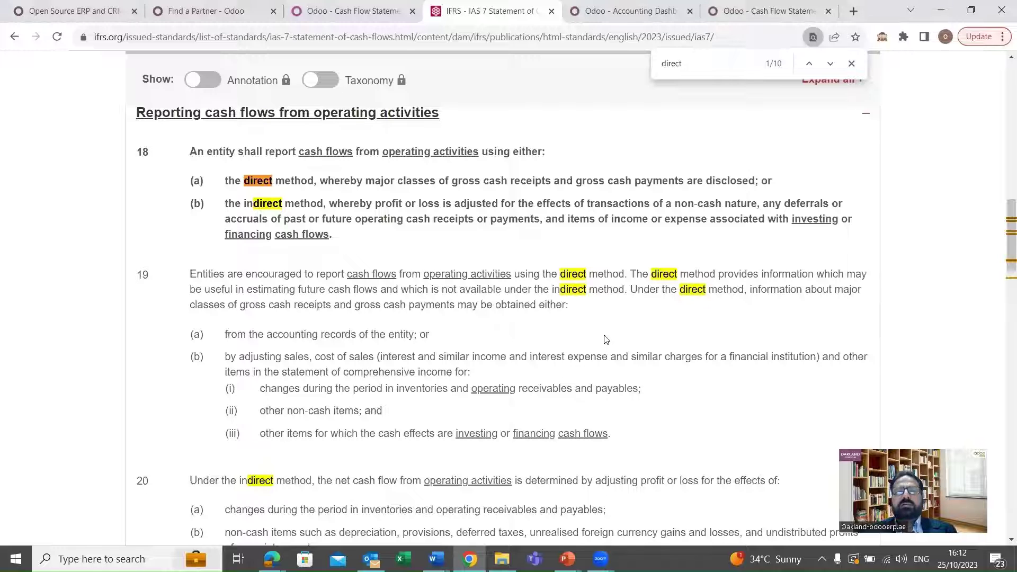
pyautogui.scroll(3, 607, 339)
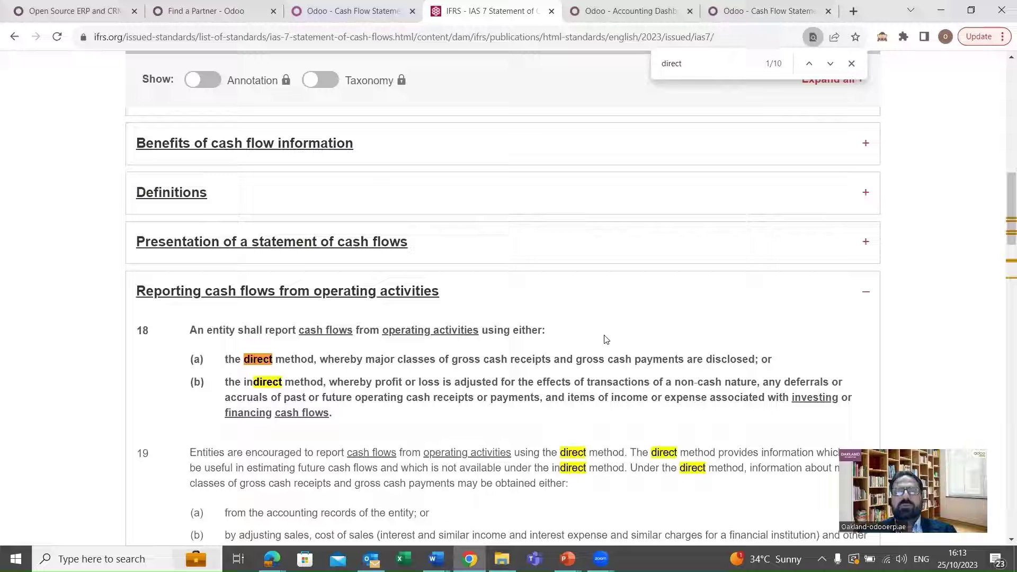
pyautogui.scroll(-1, 607, 339)
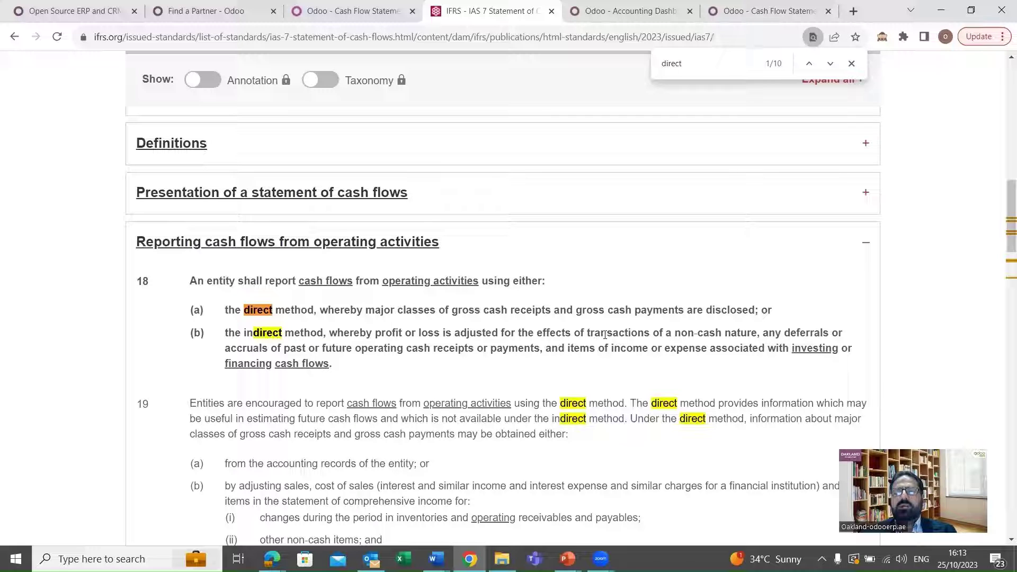
pyautogui.scroll(-1, 605, 334)
pyautogui.scroll(1, 605, 335)
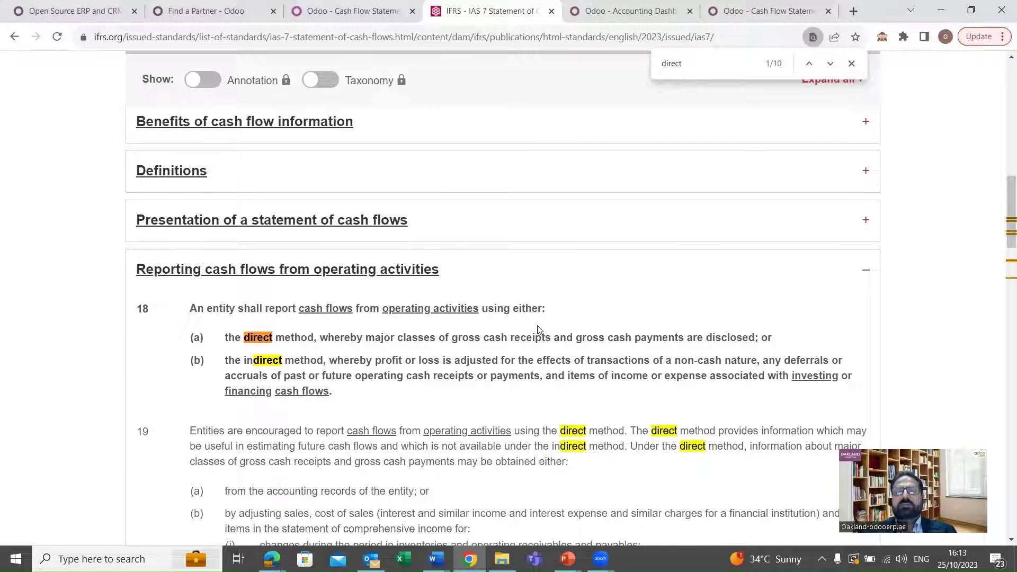
# Step: View the IAS-7 Checklist slide in the PowerPoint slide show, and return to Chrome
pyautogui.hotkey('alt', 'Tab')
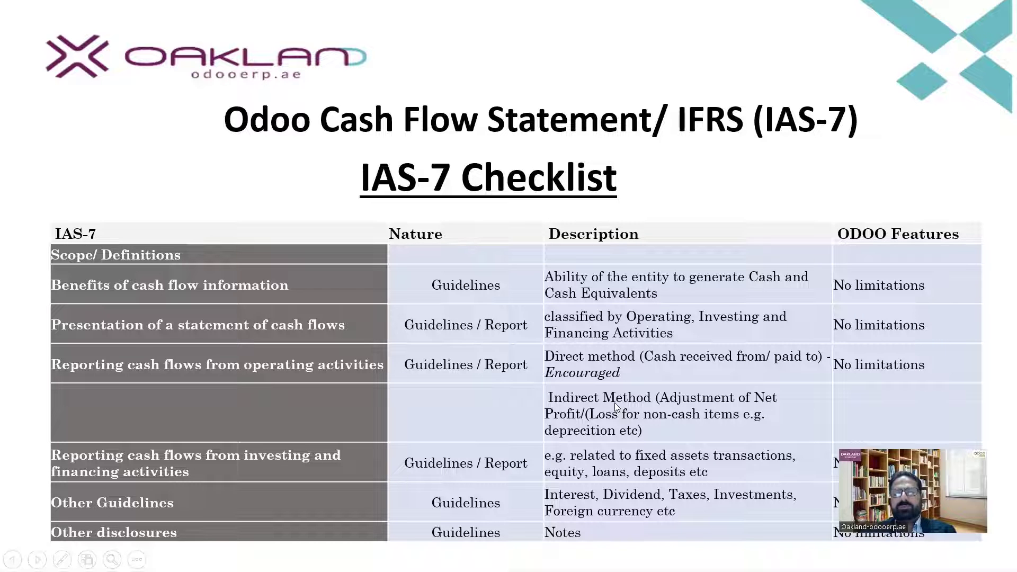
pyautogui.hotkey('alt', 'Tab')
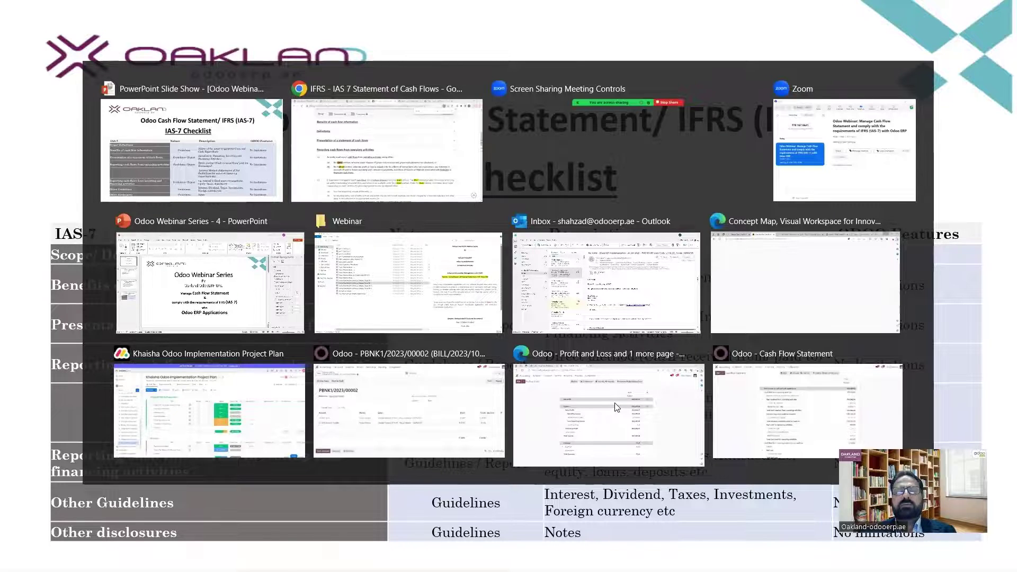
pyautogui.hotkey('alt', 'Tab')
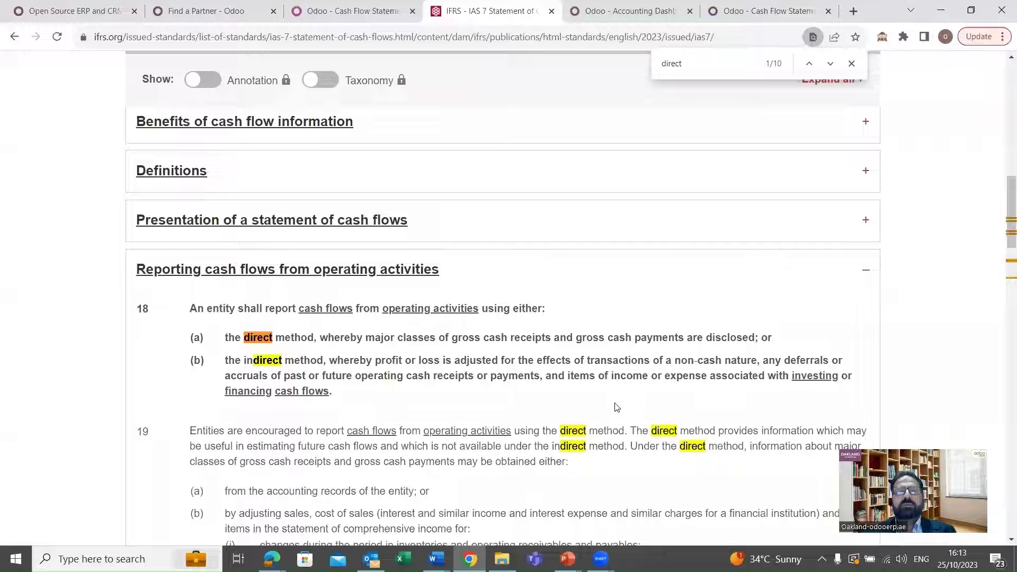
# Step: Bring up the Odoo Accounting Dashboard and remove its onboarding tips
pyautogui.click(635, 14)
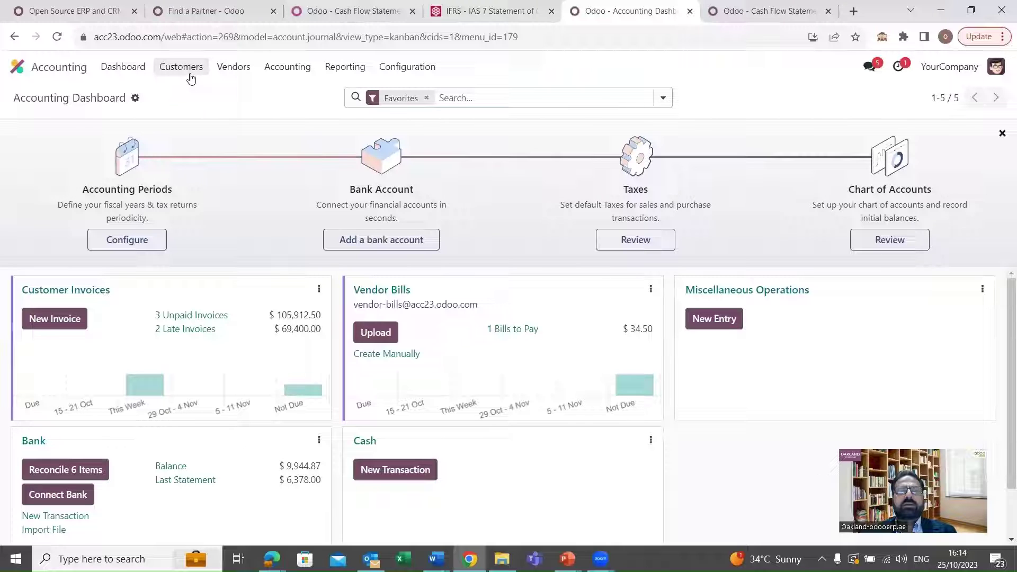
pyautogui.scroll(-1, 246, 311)
pyautogui.scroll(1, 247, 311)
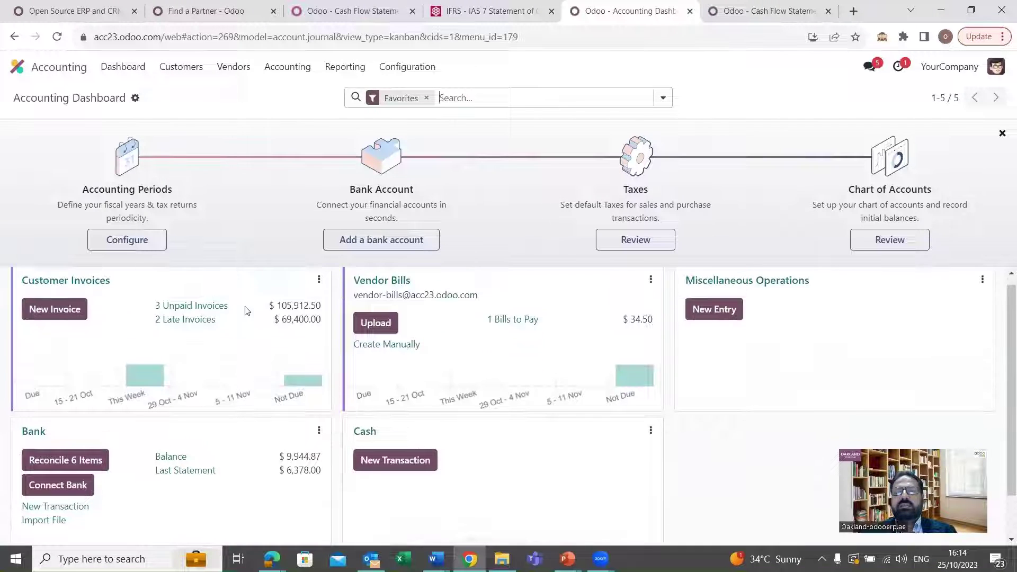
pyautogui.click(1003, 134)
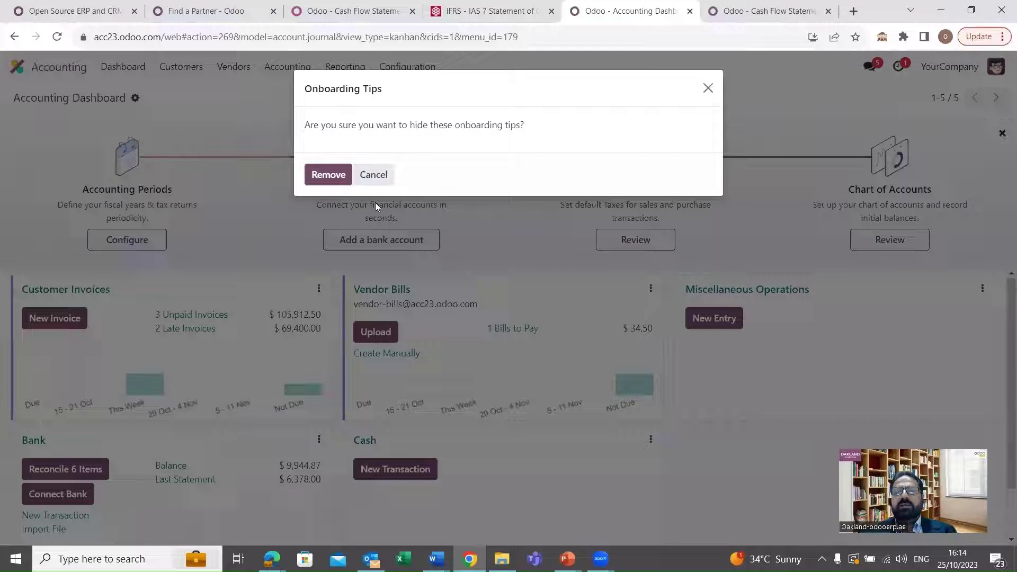
pyautogui.click(328, 176)
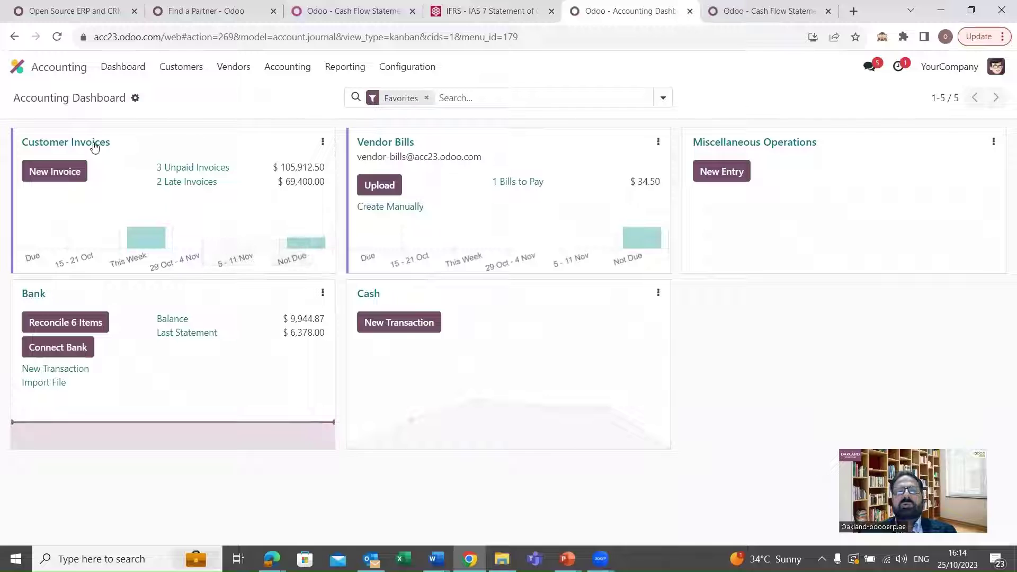
# Step: Examine the options of the Customer Invoices journal and the entries available for customers and vendors
pyautogui.click(322, 144)
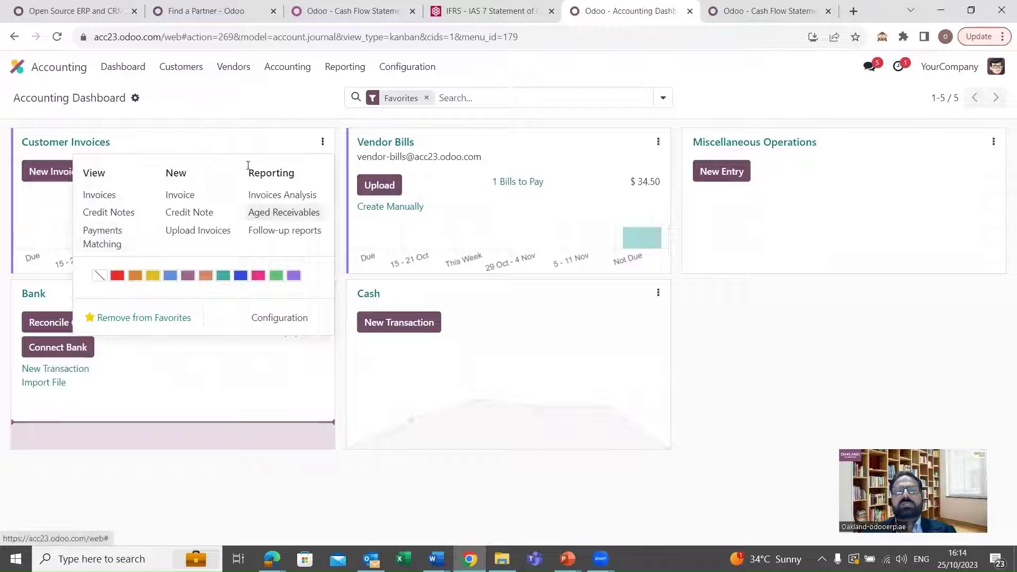
pyautogui.click(187, 67)
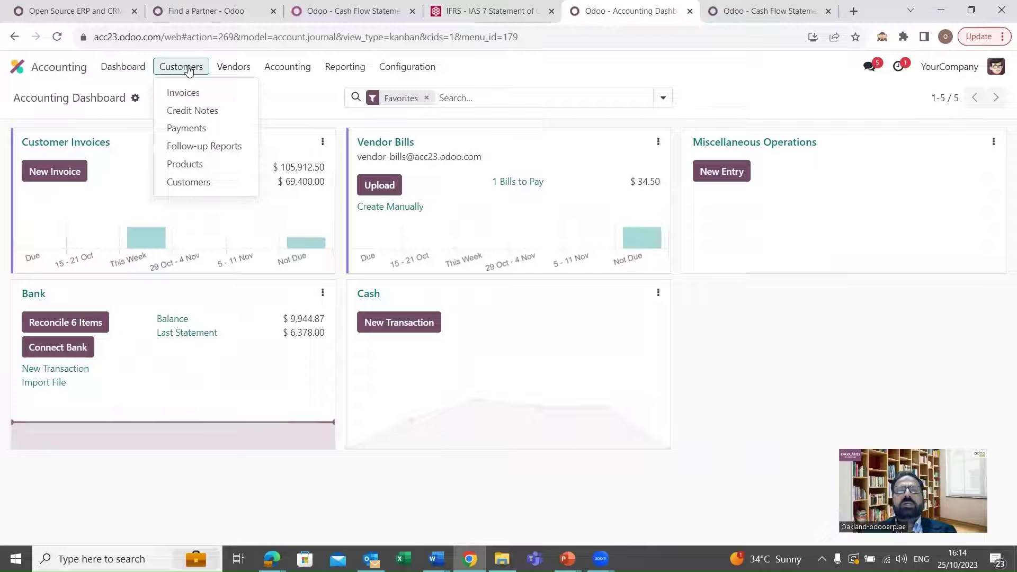
pyautogui.click(233, 69)
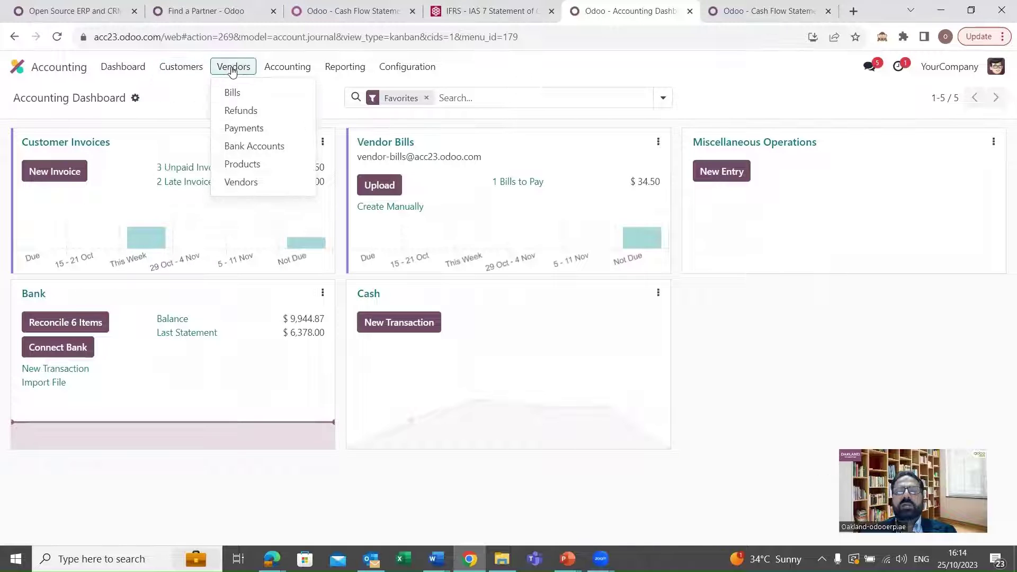
pyautogui.click(186, 68)
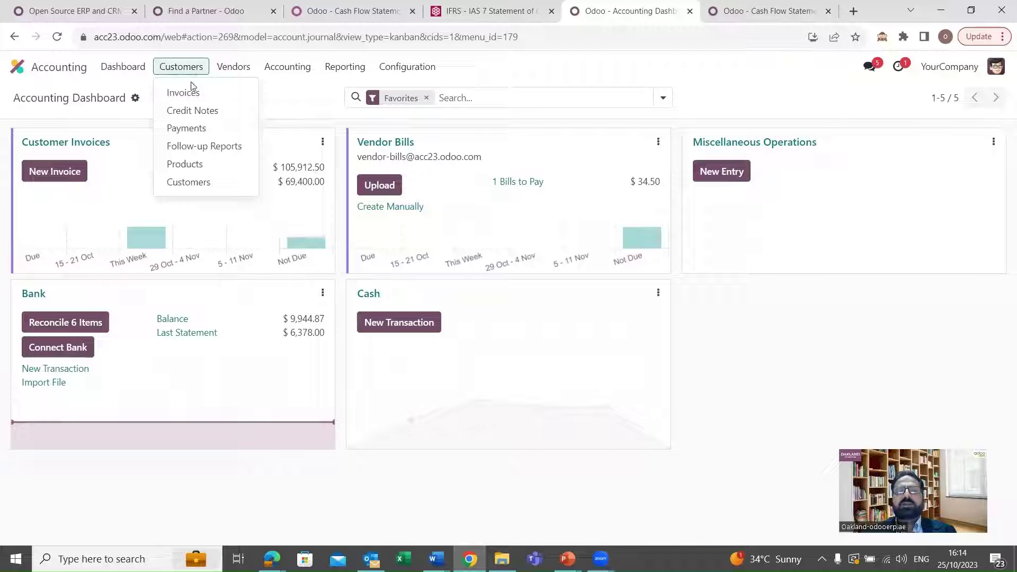
pyautogui.click(227, 73)
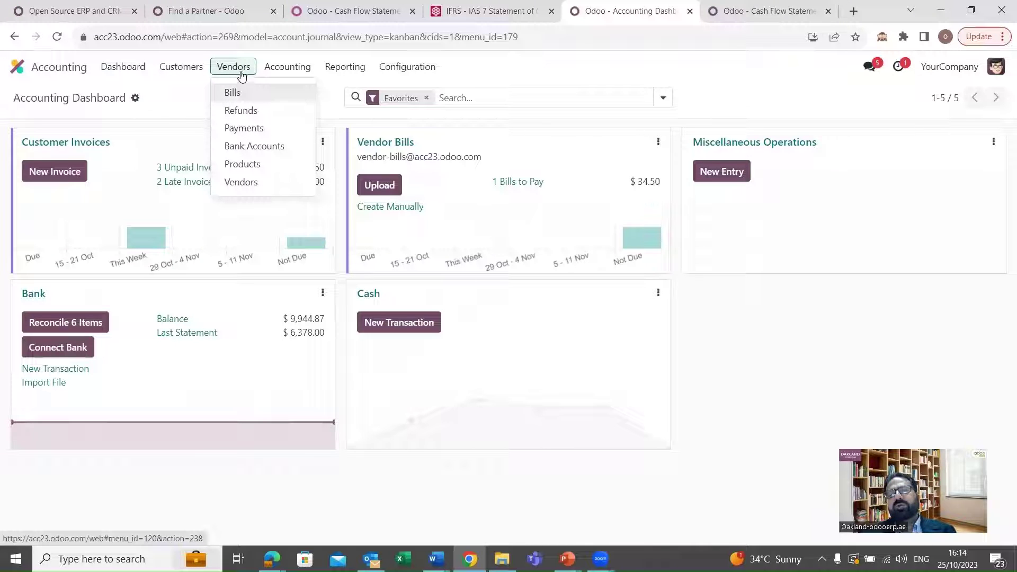
# Step: Examine the list of available statement, audit, partner and management reports
pyautogui.click(270, 72)
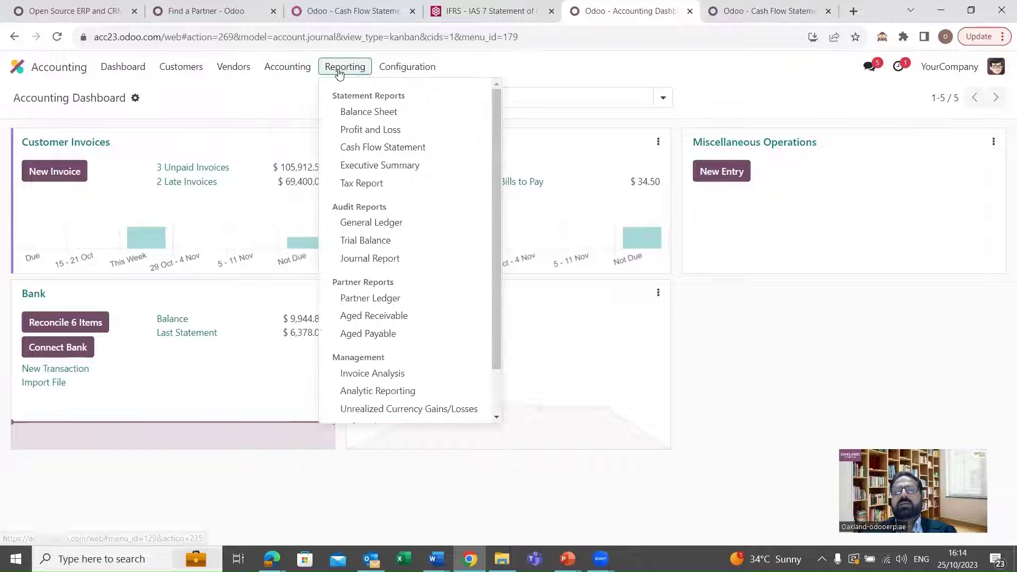
pyautogui.moveTo(387, 68)
pyautogui.moveTo(347, 74)
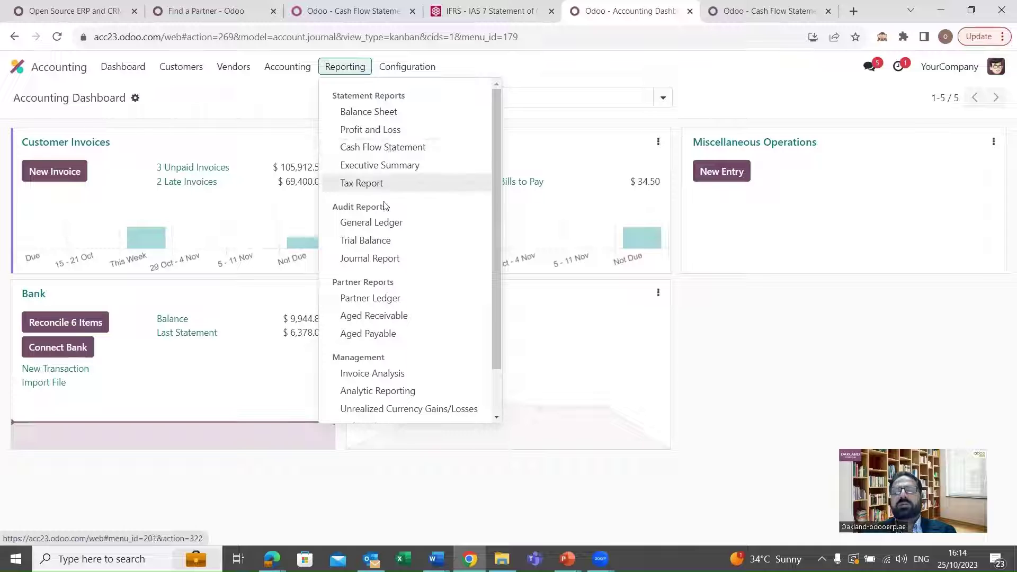
pyautogui.scroll(-1, 387, 220)
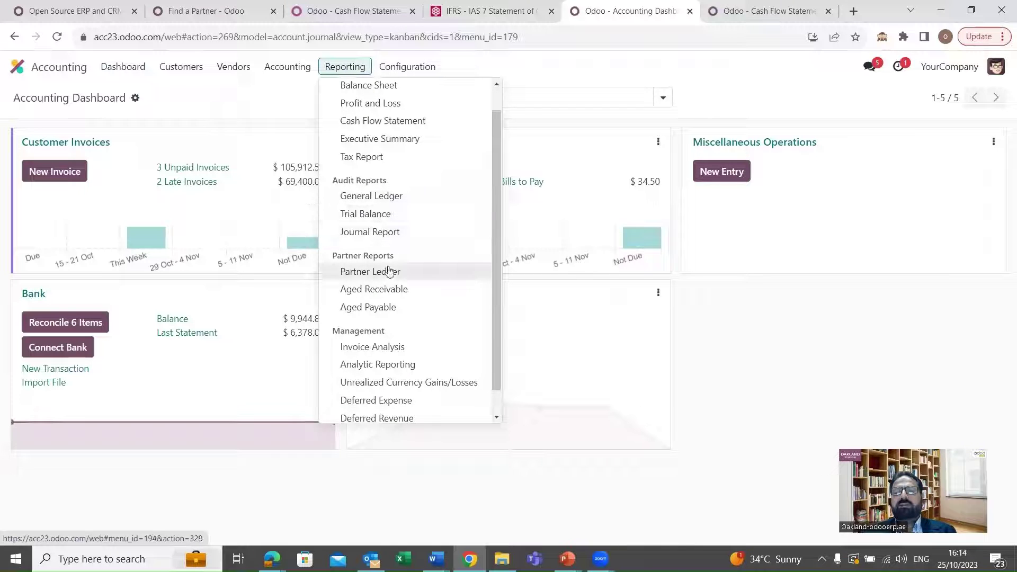
pyautogui.scroll(-1, 388, 267)
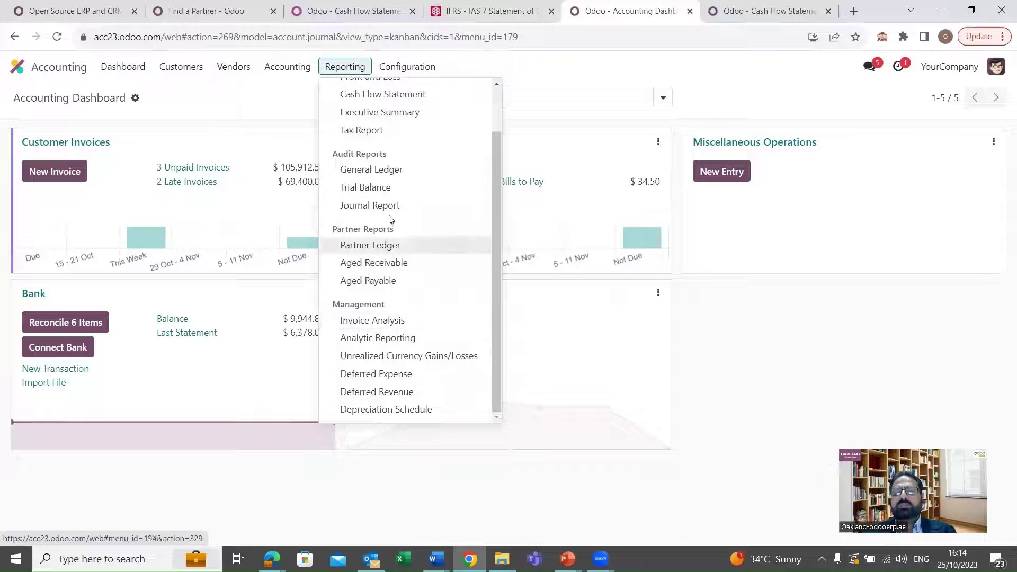
pyautogui.scroll(2, 390, 209)
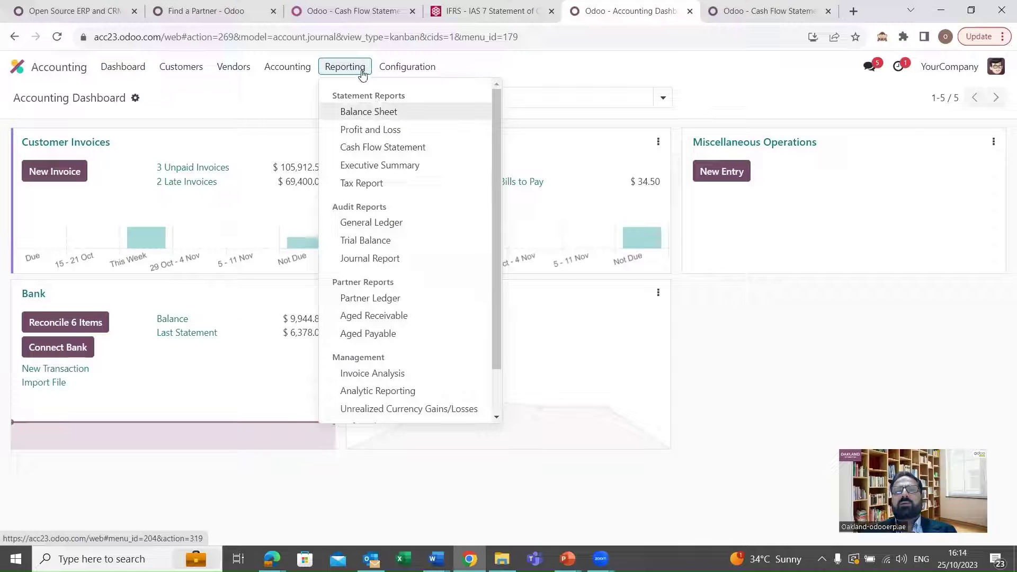
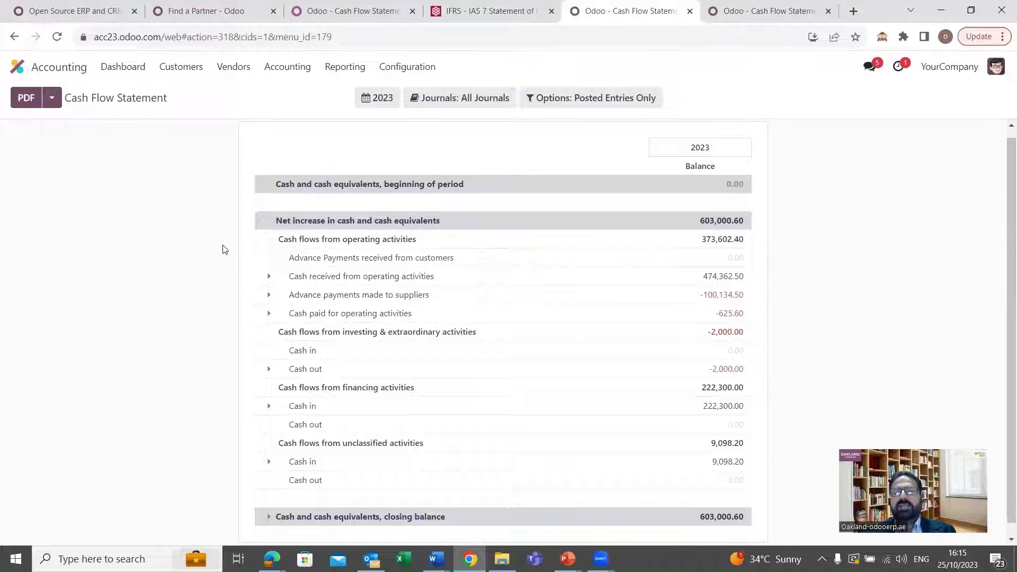
# Step: Expand cash received, advance payments to suppliers and cash paid for operating activities in the Cash Flow Statement to view their accounts
pyautogui.scroll(-1, 223, 249)
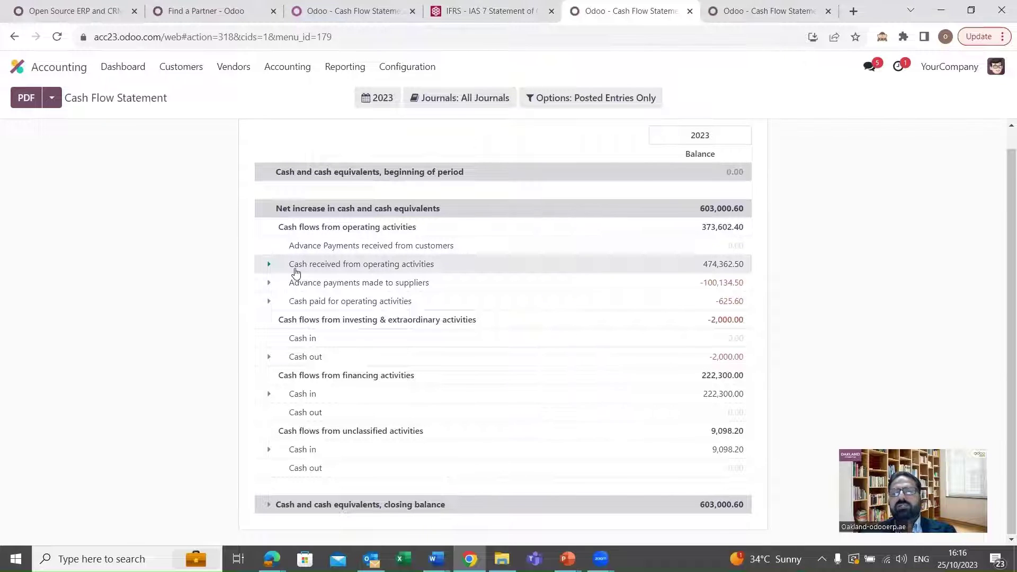
pyautogui.click(268, 267)
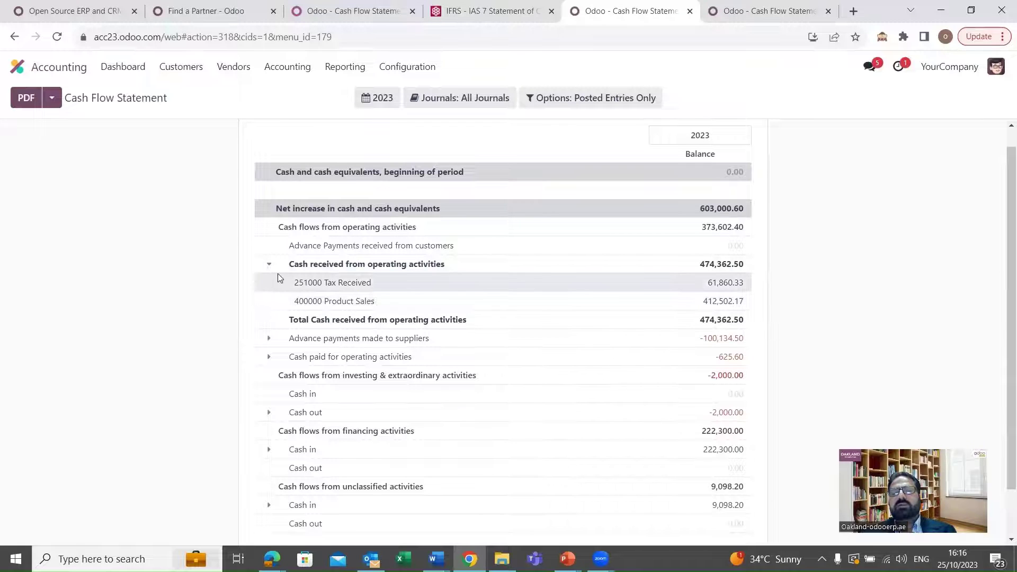
pyautogui.click(268, 338)
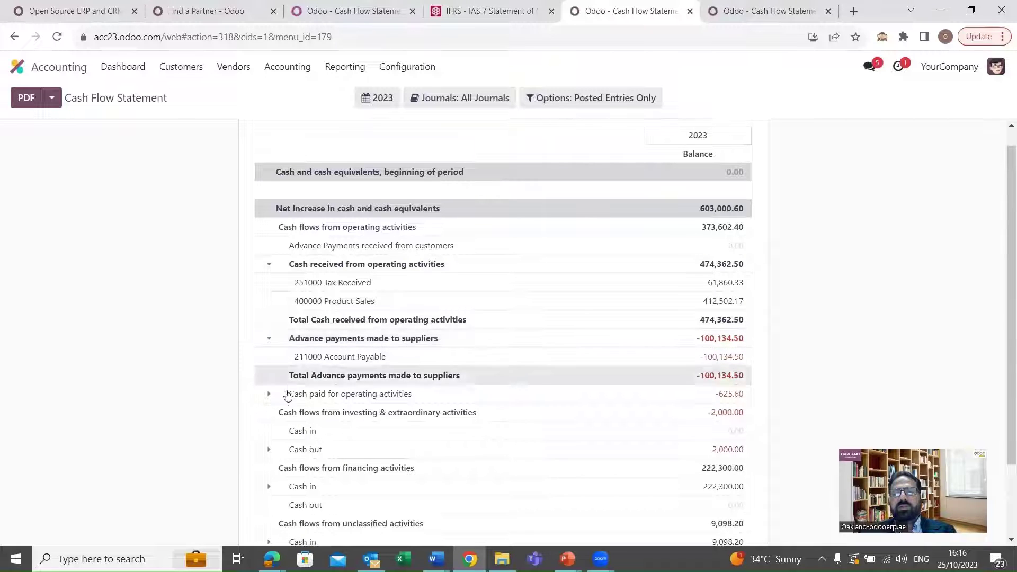
pyautogui.click(269, 396)
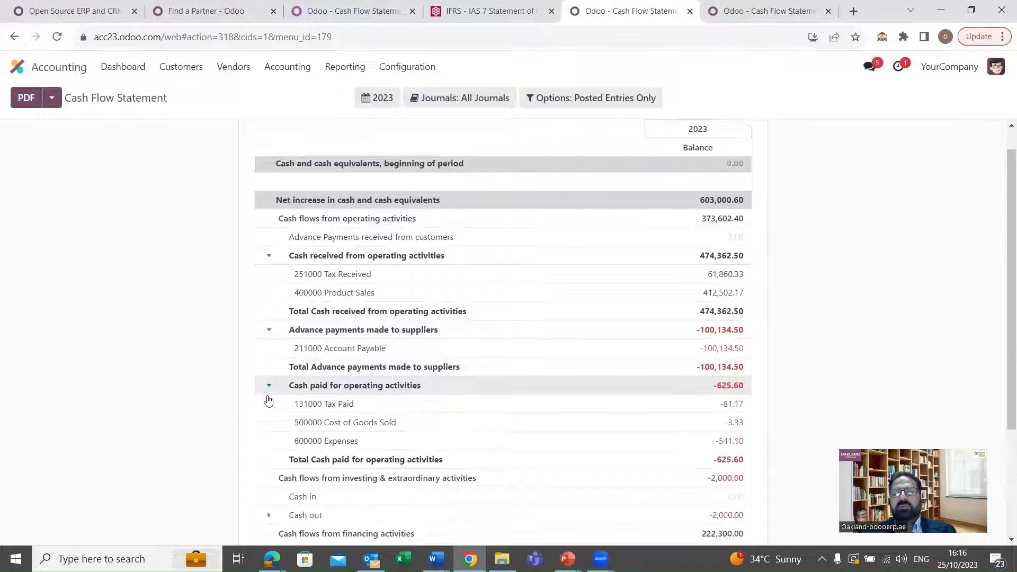
pyautogui.scroll(-1, 266, 398)
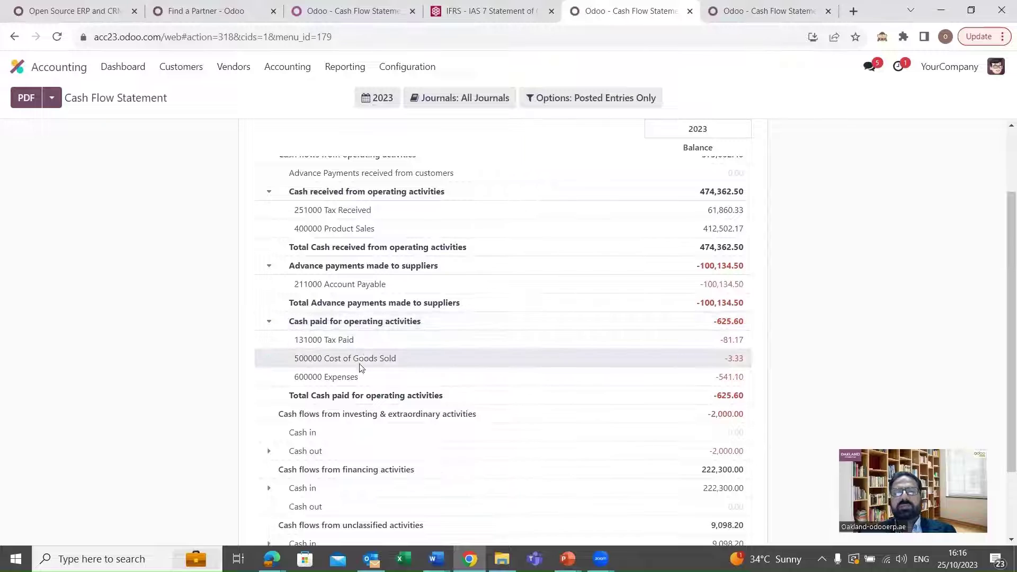
# Step: Collapse the account breakdowns of the three operating activities lines
pyautogui.click(270, 324)
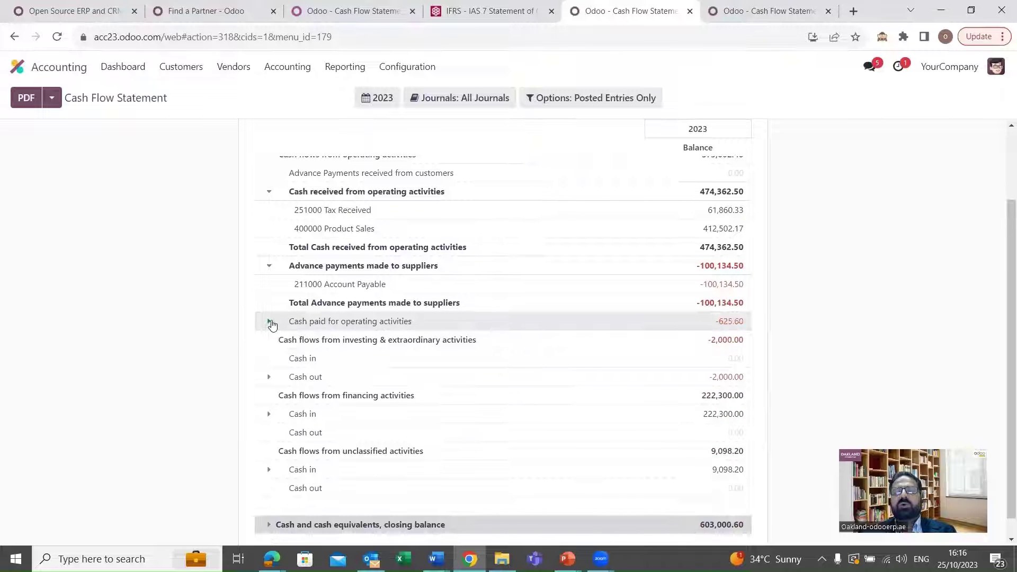
pyautogui.click(271, 272)
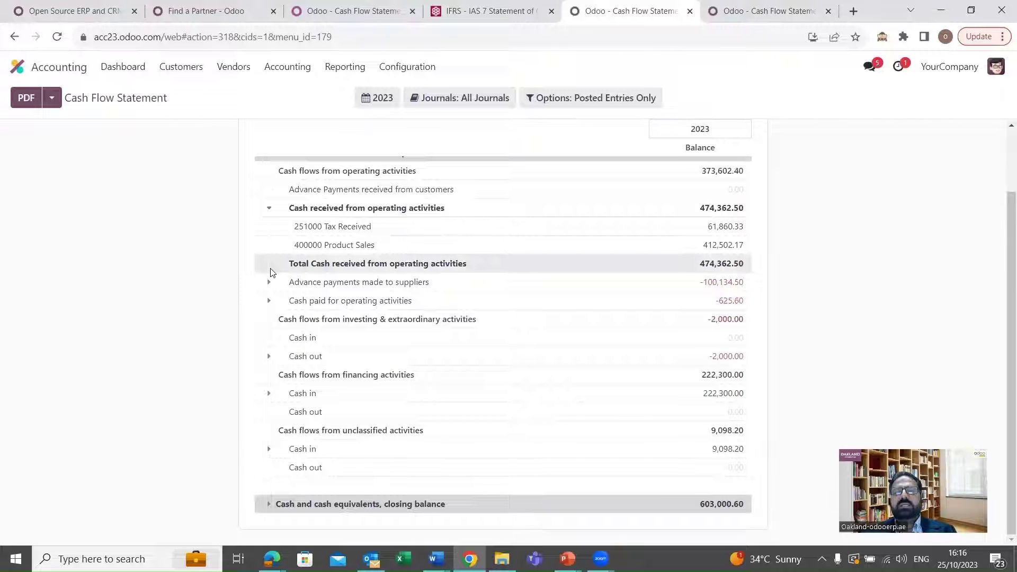
pyautogui.scroll(1, 270, 266)
pyautogui.click(268, 237)
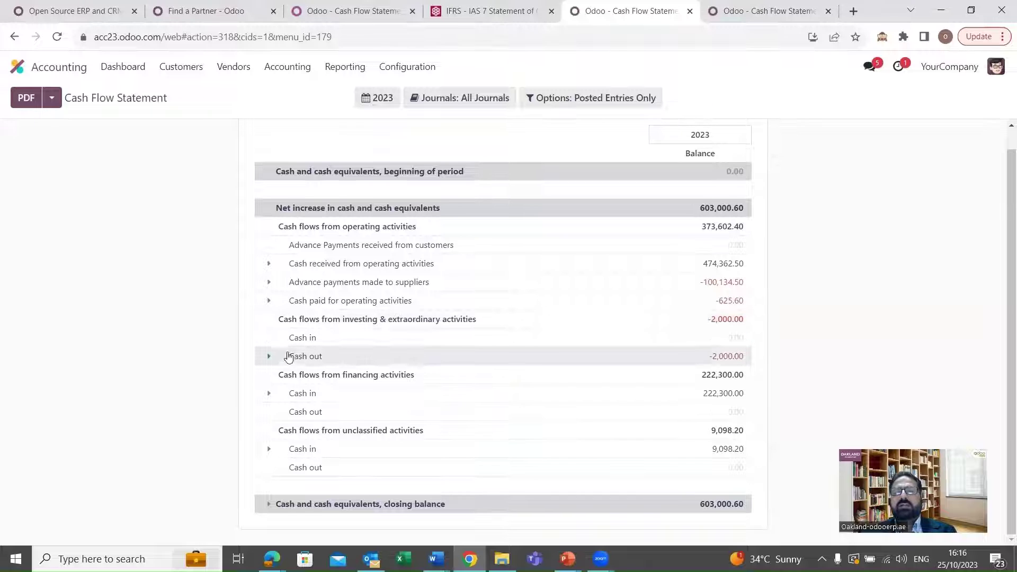
# Step: Examine the accounts behind investing cash out and financing cash in, and collapse the financing breakdown
pyautogui.click(269, 359)
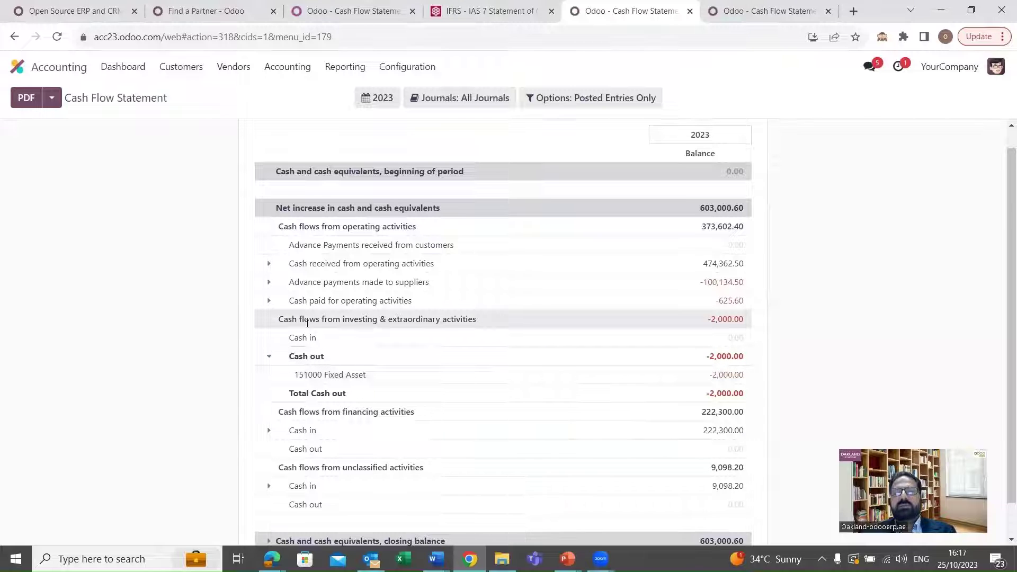
pyautogui.scroll(-1, 307, 323)
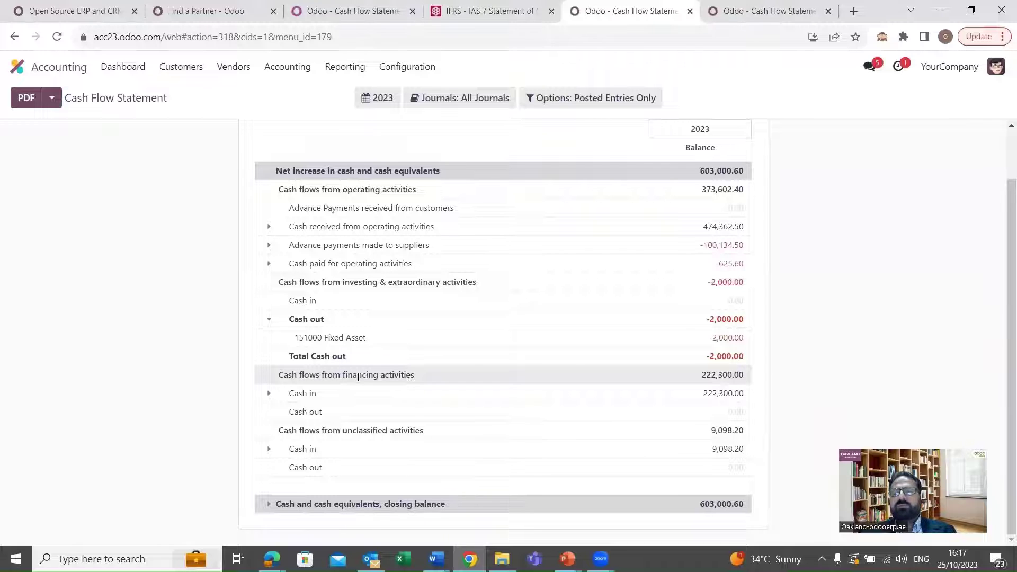
pyautogui.click(269, 394)
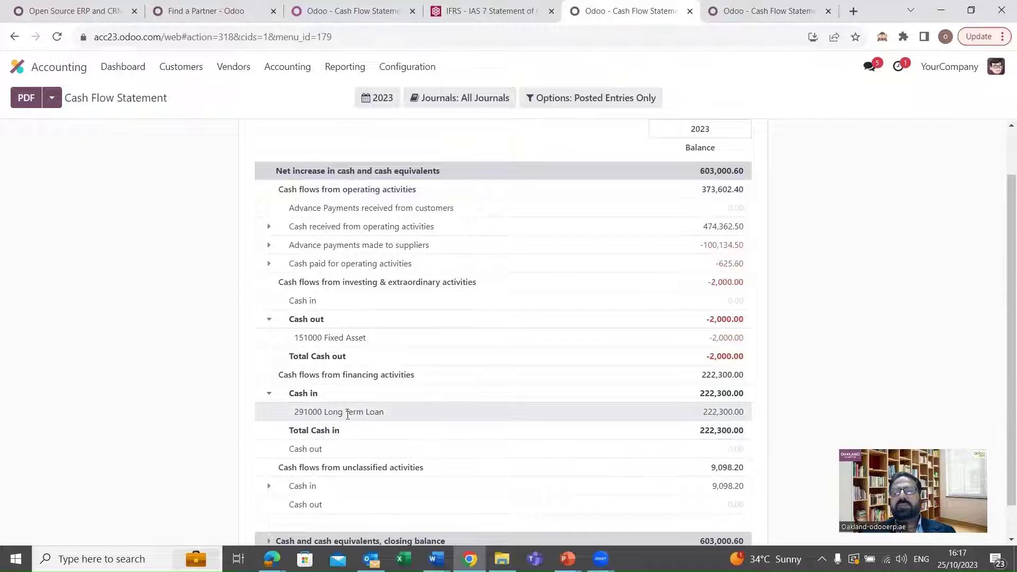
pyautogui.click(269, 394)
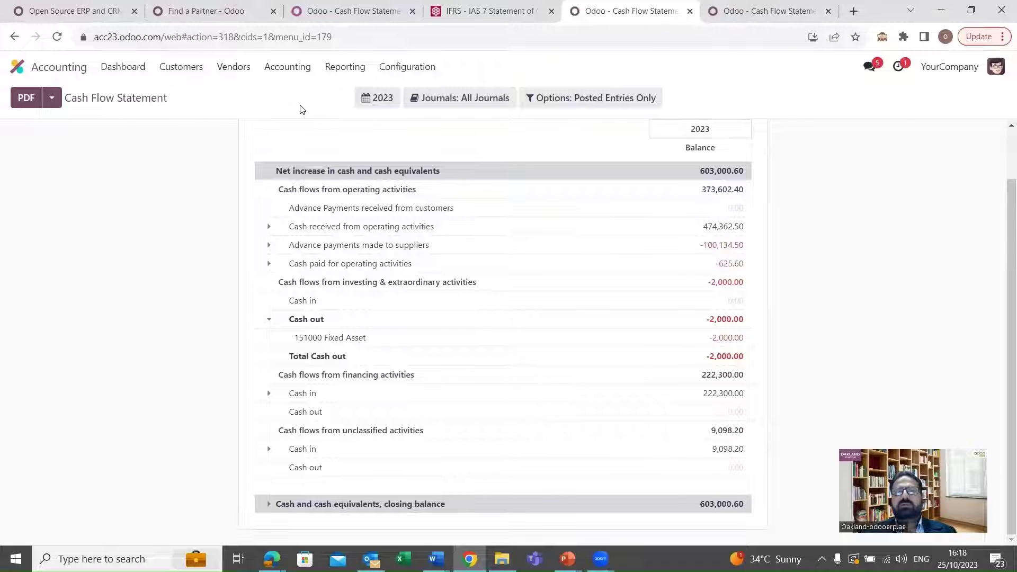
# Step: Review the chart of accounts and view the setup of the 612000 Rent account
pyautogui.click(392, 70)
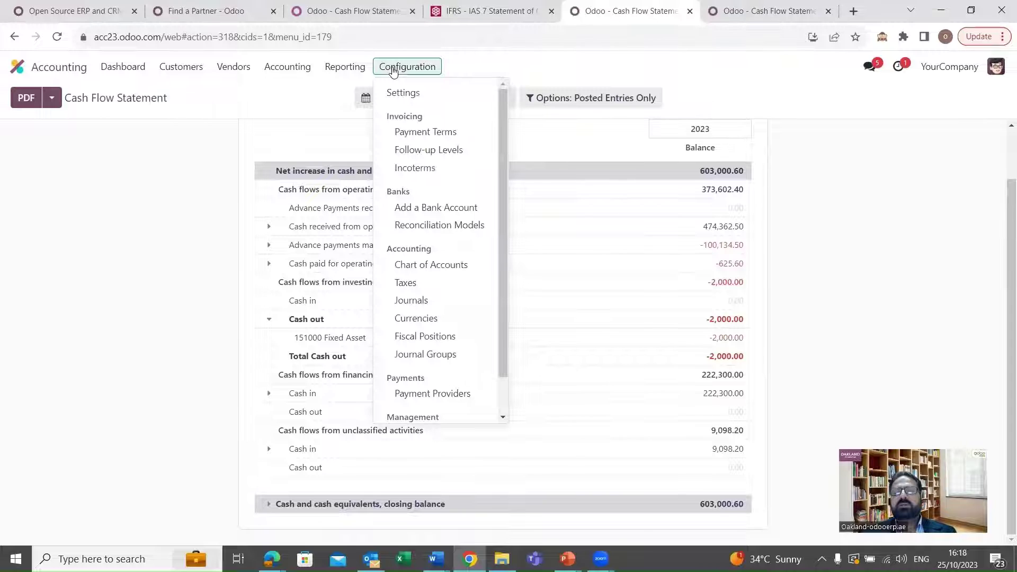
pyautogui.click(431, 265)
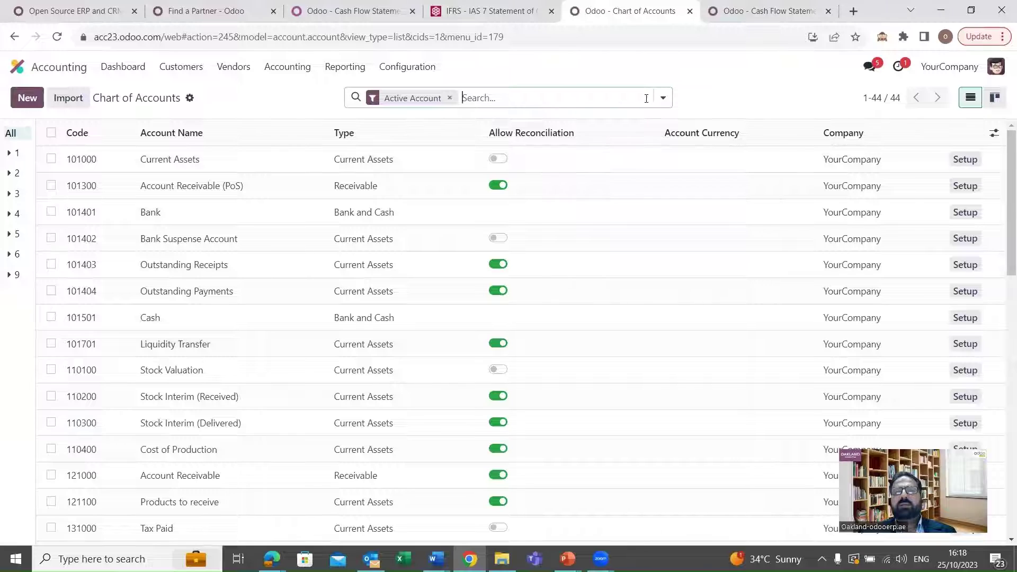
pyautogui.click(662, 98)
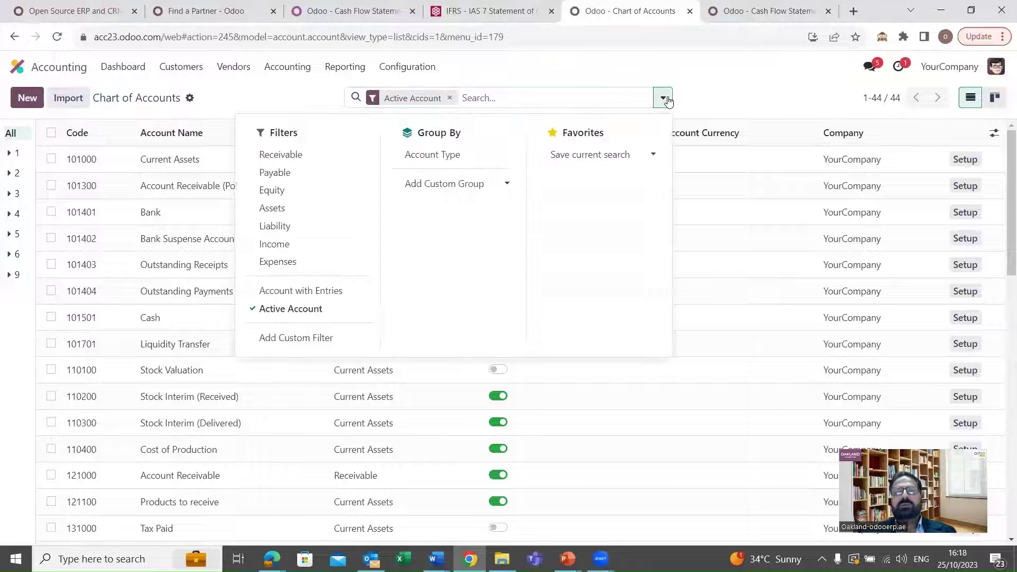
pyautogui.click(299, 107)
pyautogui.scroll(-1, 298, 350)
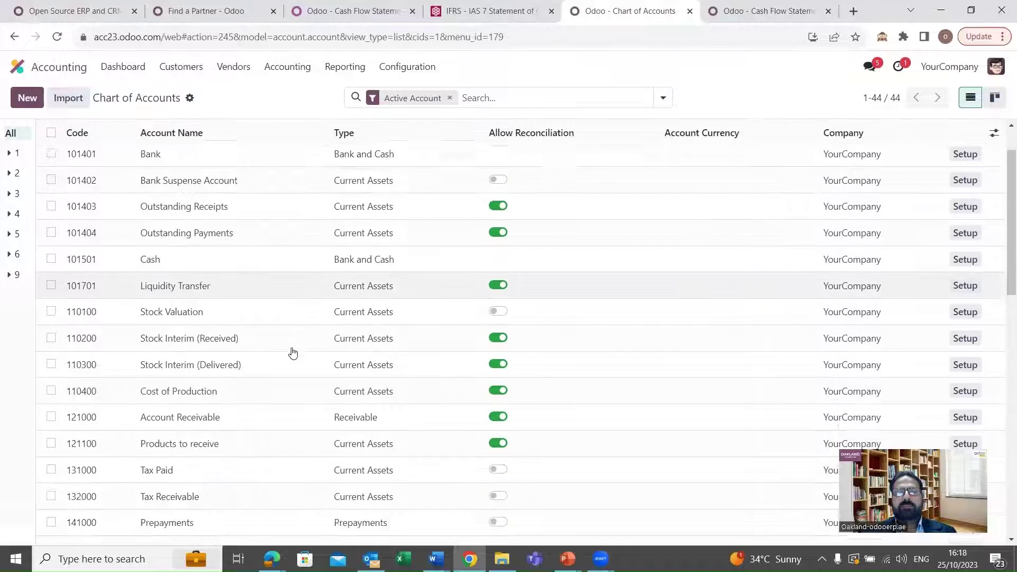
pyautogui.scroll(-4, 293, 354)
pyautogui.scroll(-3, 293, 353)
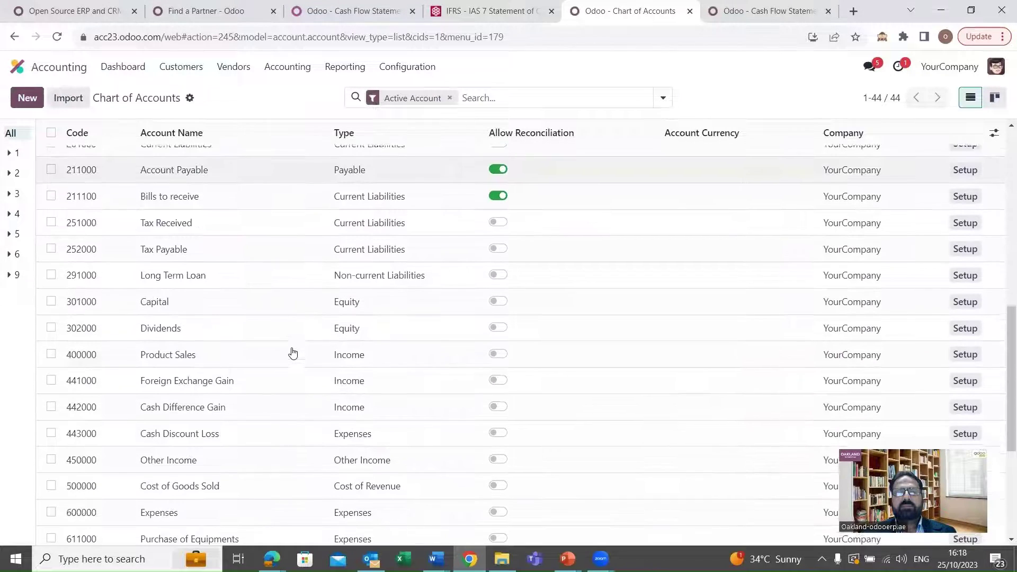
pyautogui.scroll(-3, 293, 352)
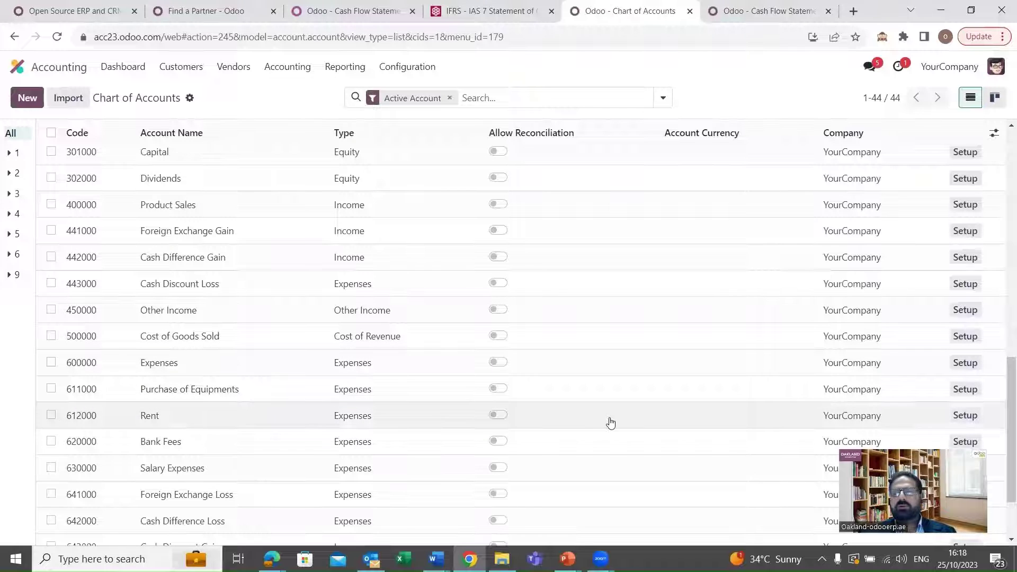
pyautogui.click(975, 416)
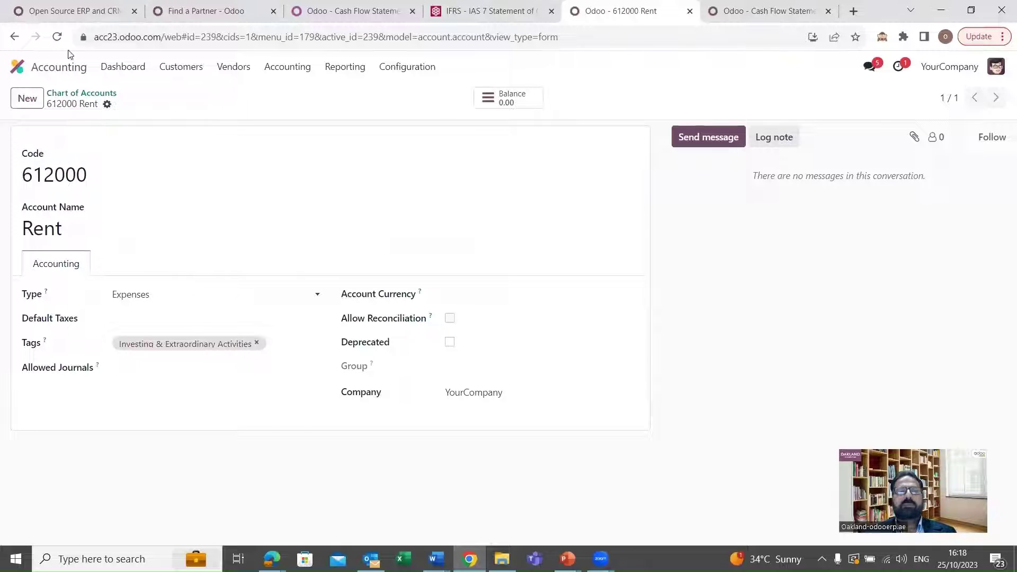
# Step: Return to the chart of accounts through the Accounting app and group the accounts by Account Type
pyautogui.click(64, 76)
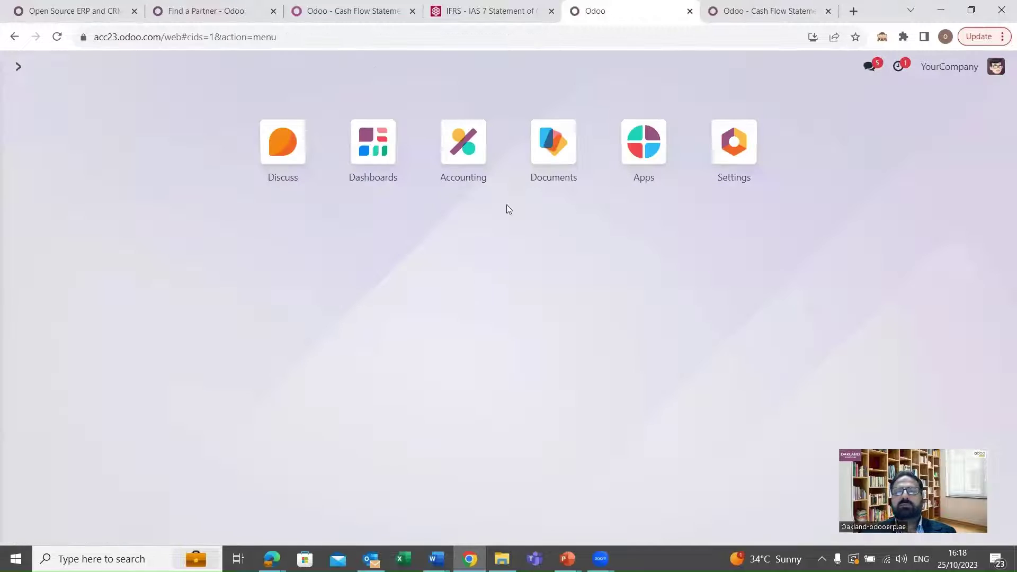
pyautogui.click(483, 156)
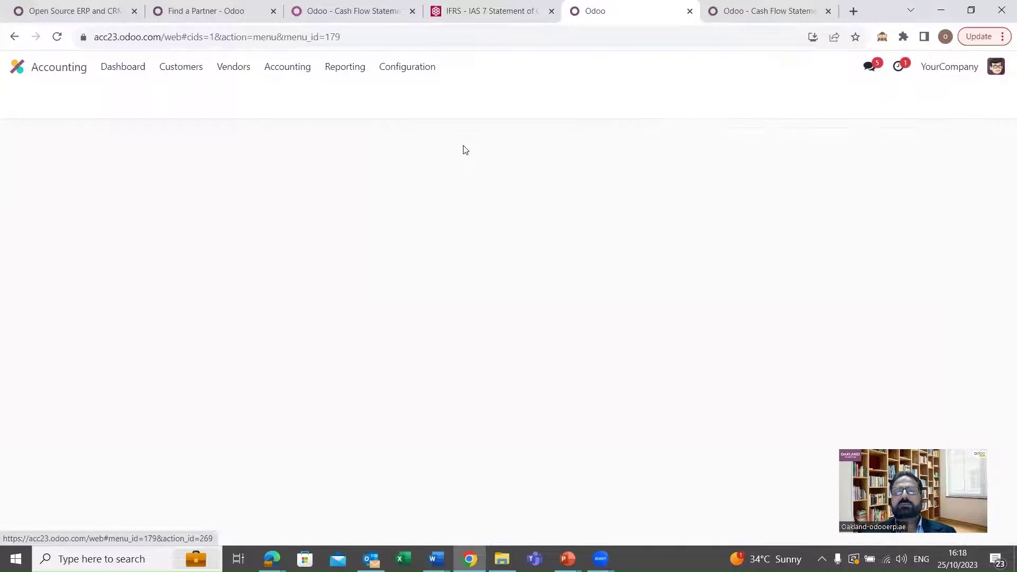
pyautogui.click(416, 73)
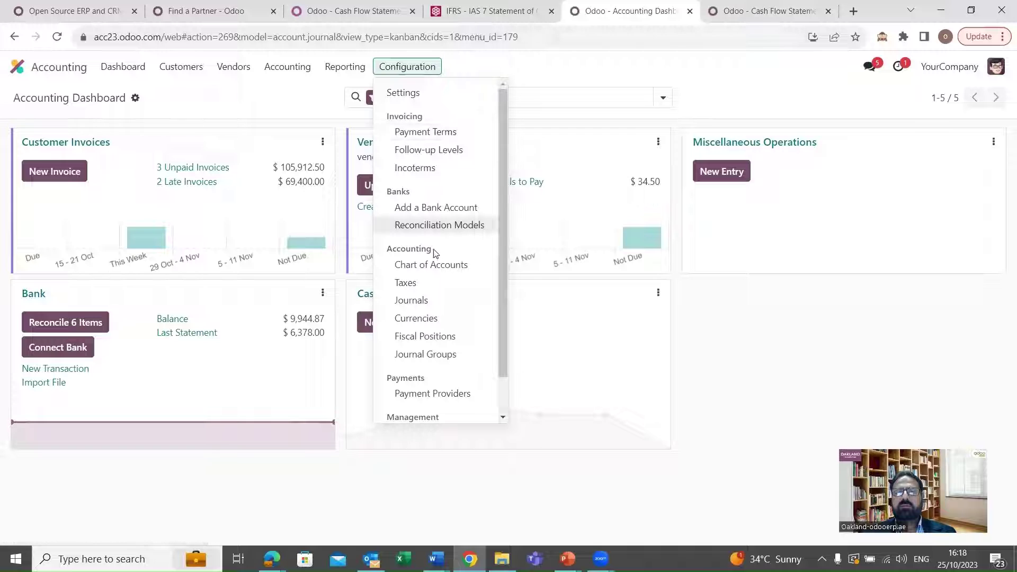
pyautogui.click(439, 268)
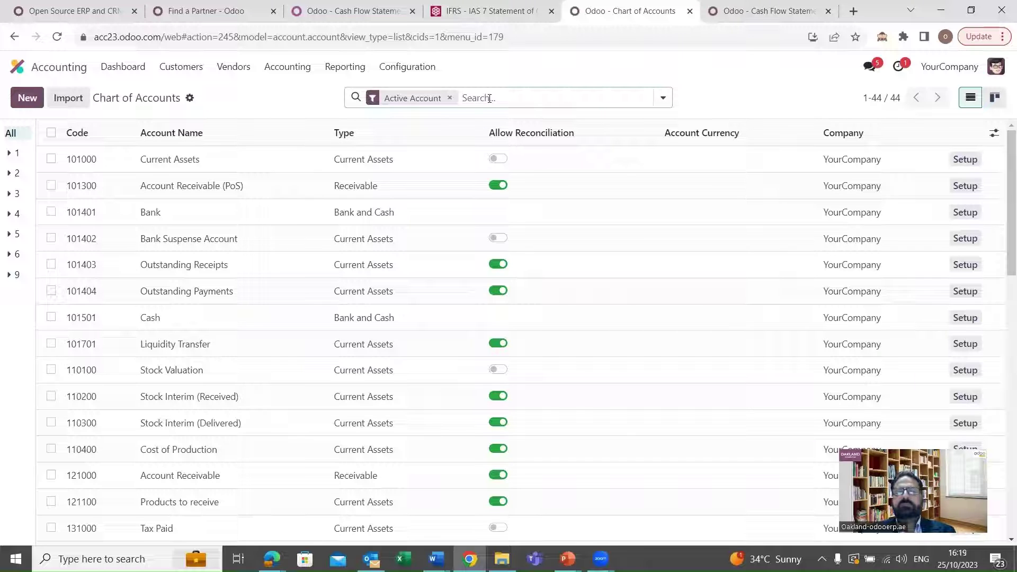
pyautogui.click(664, 98)
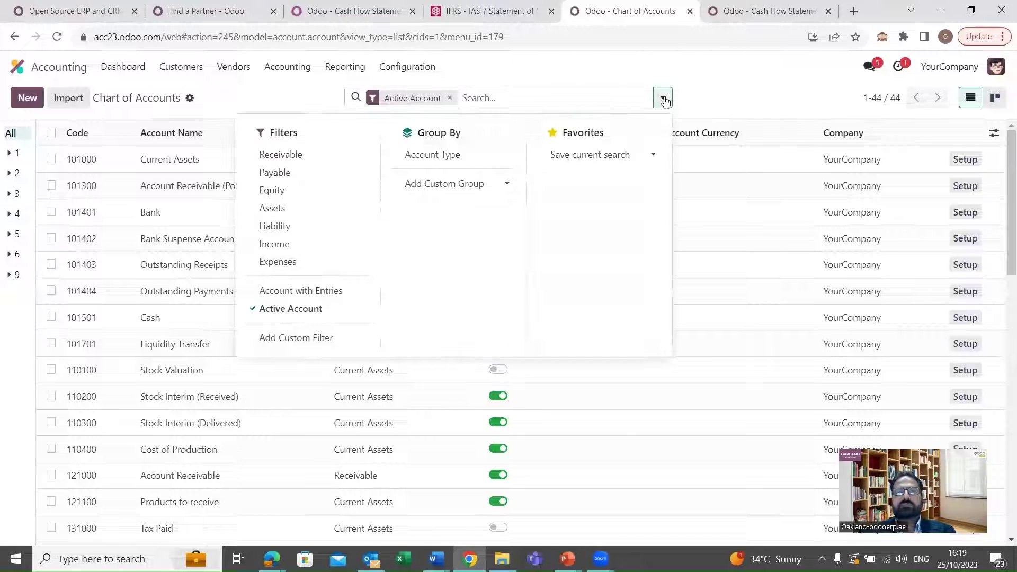
pyautogui.click(447, 161)
pyautogui.click(307, 107)
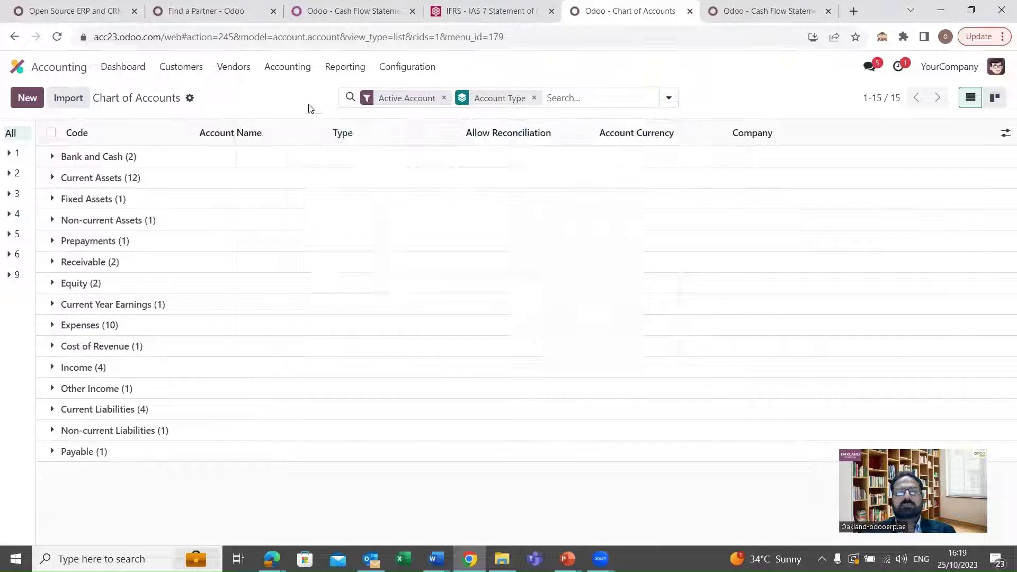
# Step: Open the setup of the 400000 Product Sales income account and examine the tags available for it
pyautogui.click(99, 367)
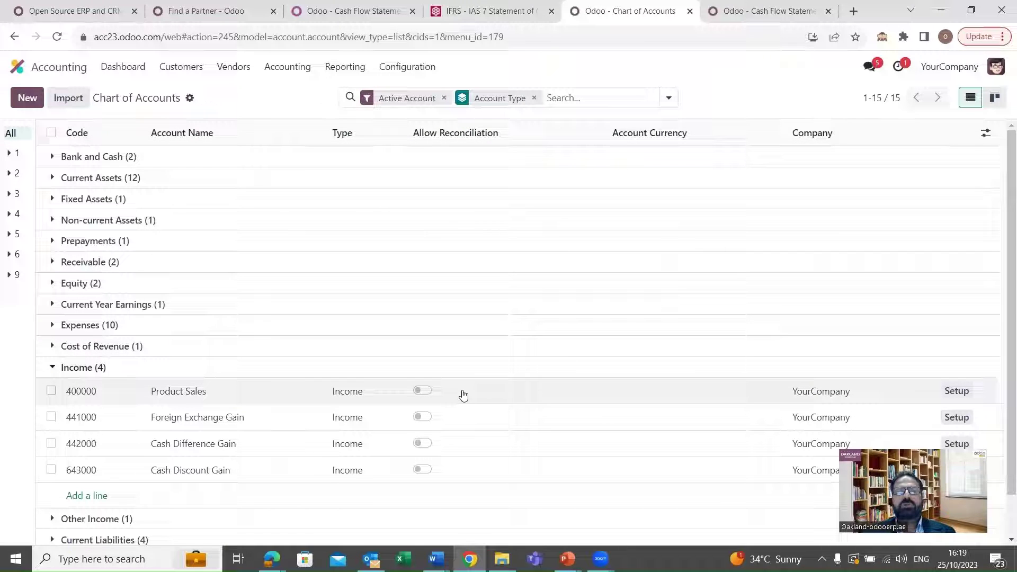
pyautogui.click(956, 391)
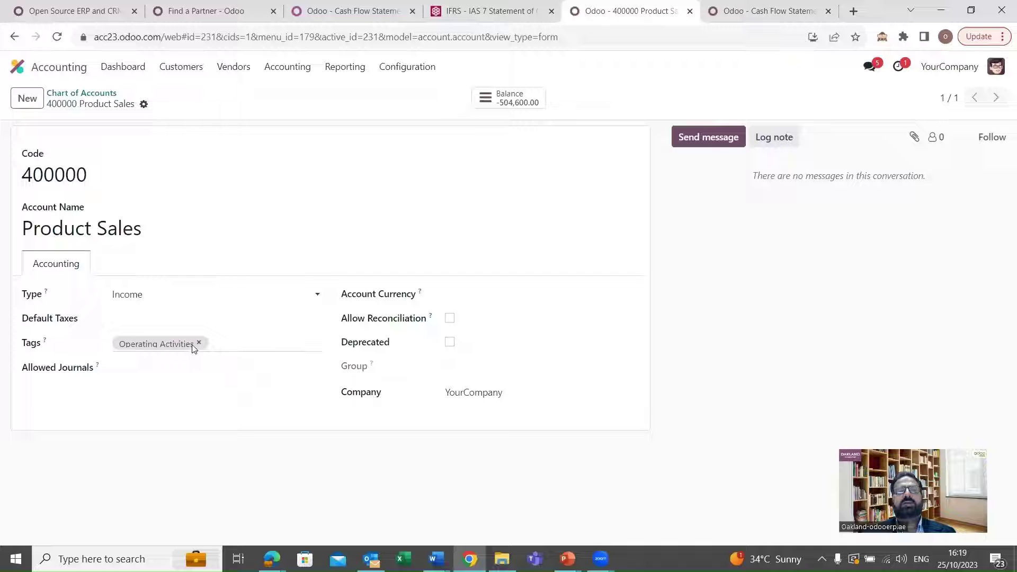
pyautogui.click(225, 342)
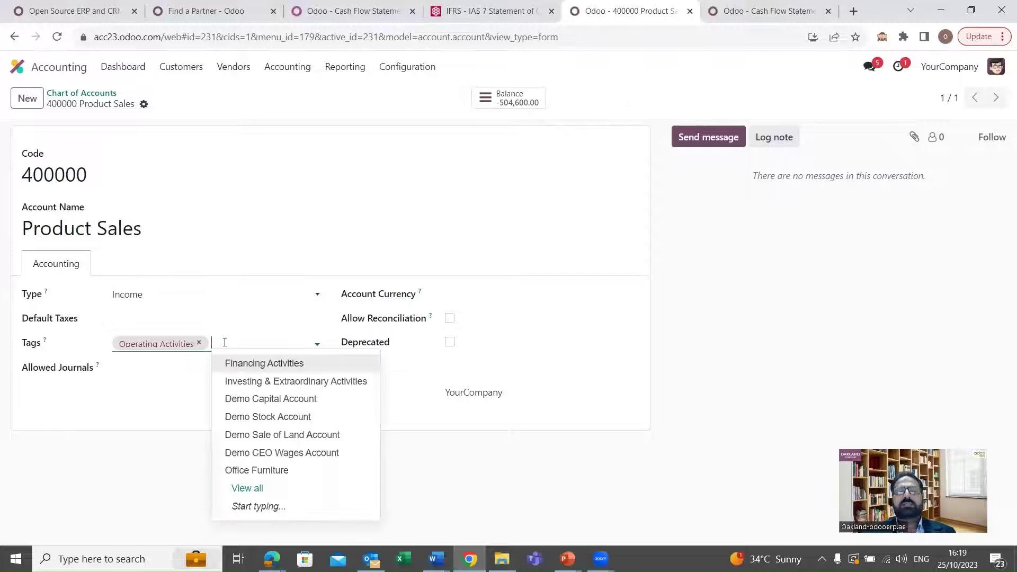
pyautogui.click(124, 434)
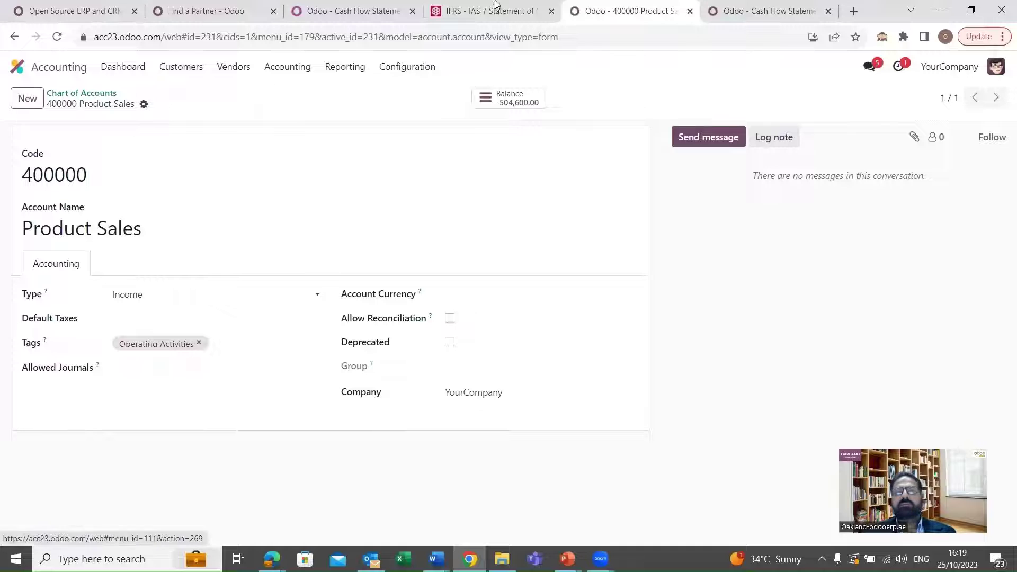
# Step: Bring up the other open Cash Flow Statement and expand its cash received from operating activities line
pyautogui.click(764, 8)
pyautogui.scroll(-1, 369, 324)
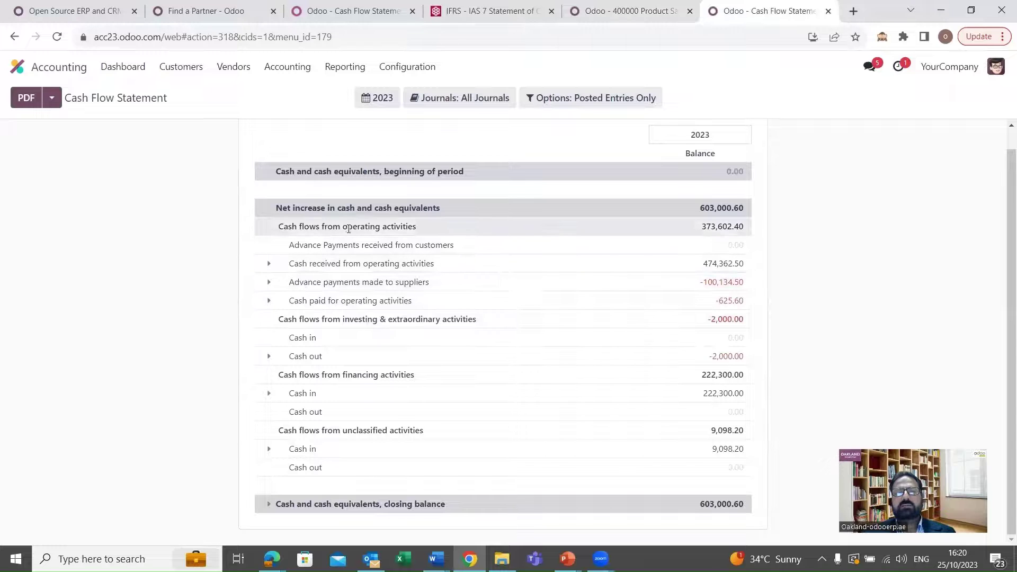
pyautogui.click(268, 270)
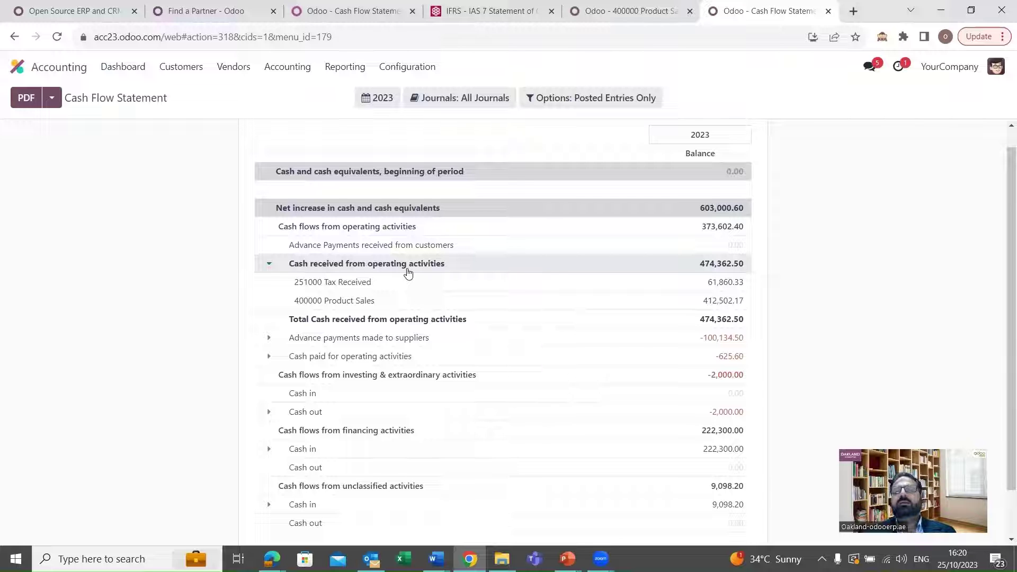
# Step: Reopen the setup of the 400000 Product Sales account from the chart of accounts, remove its Operating Activities tag and save the account
pyautogui.click(636, 6)
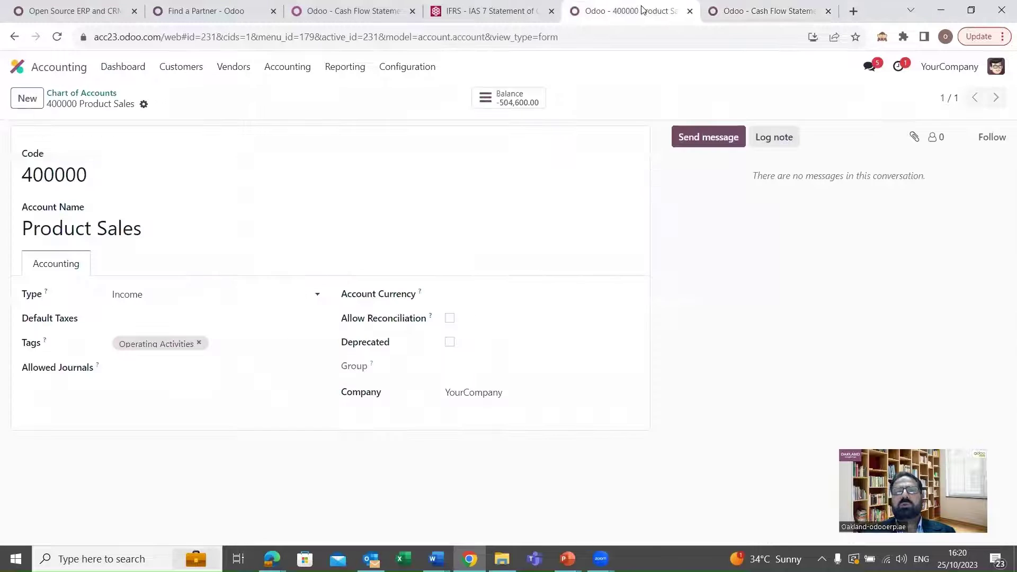
pyautogui.click(103, 95)
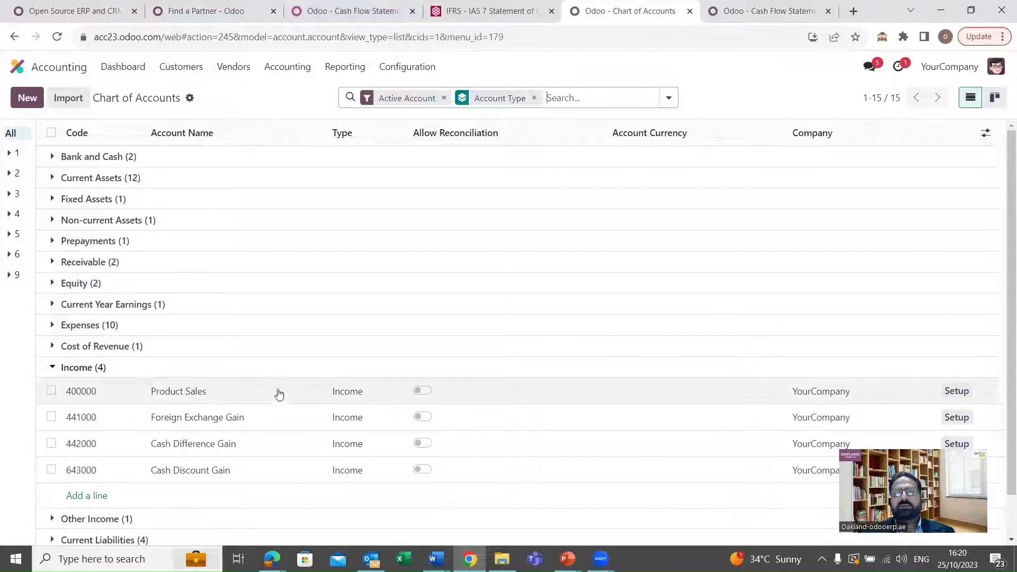
pyautogui.click(553, 398)
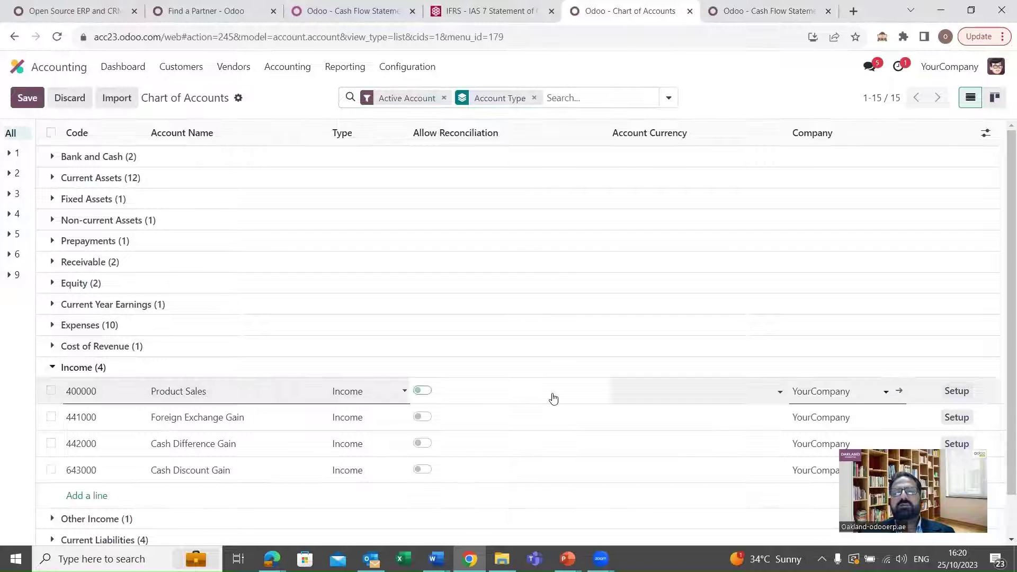
pyautogui.click(956, 392)
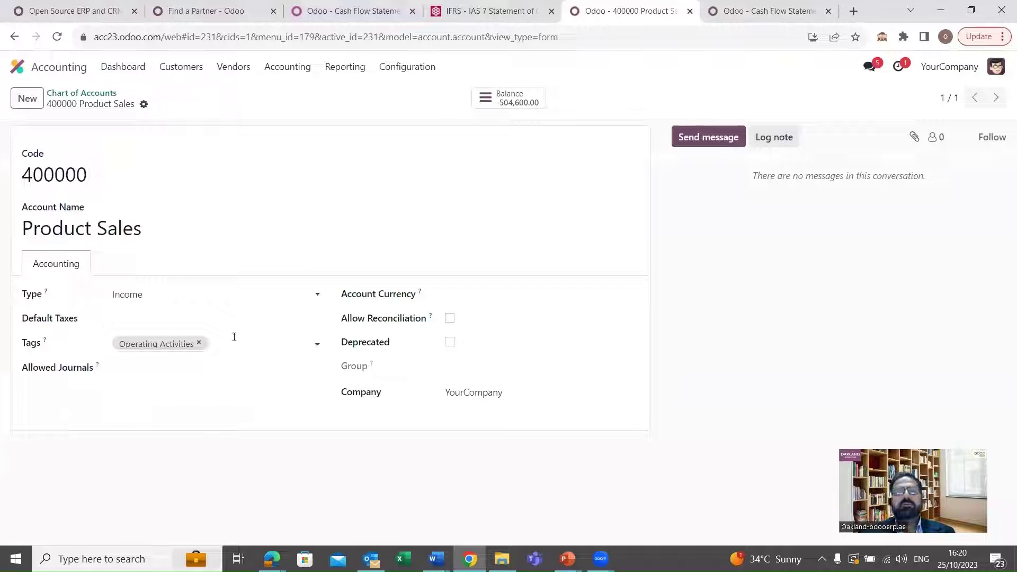
pyautogui.click(199, 343)
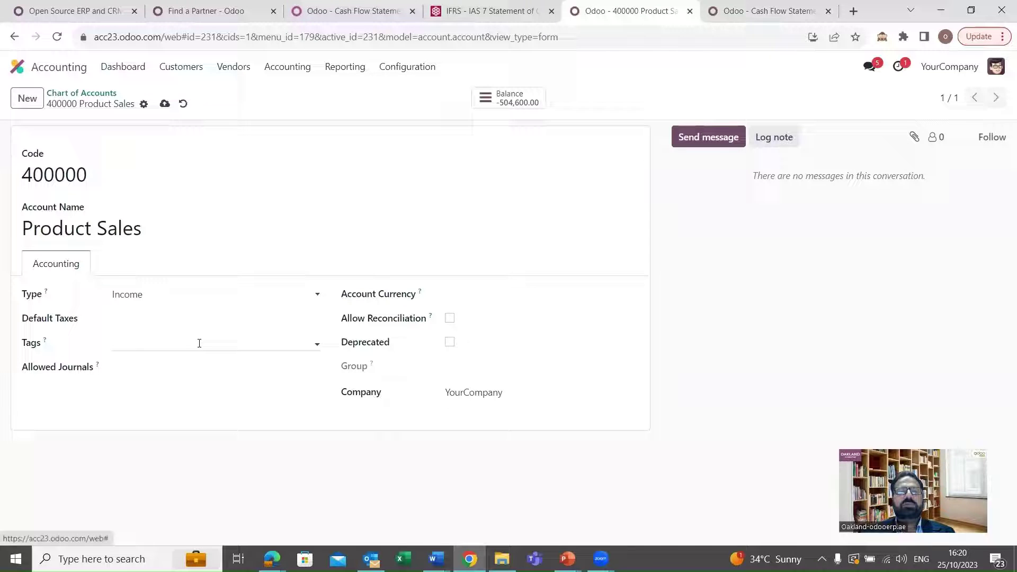
pyautogui.click(165, 104)
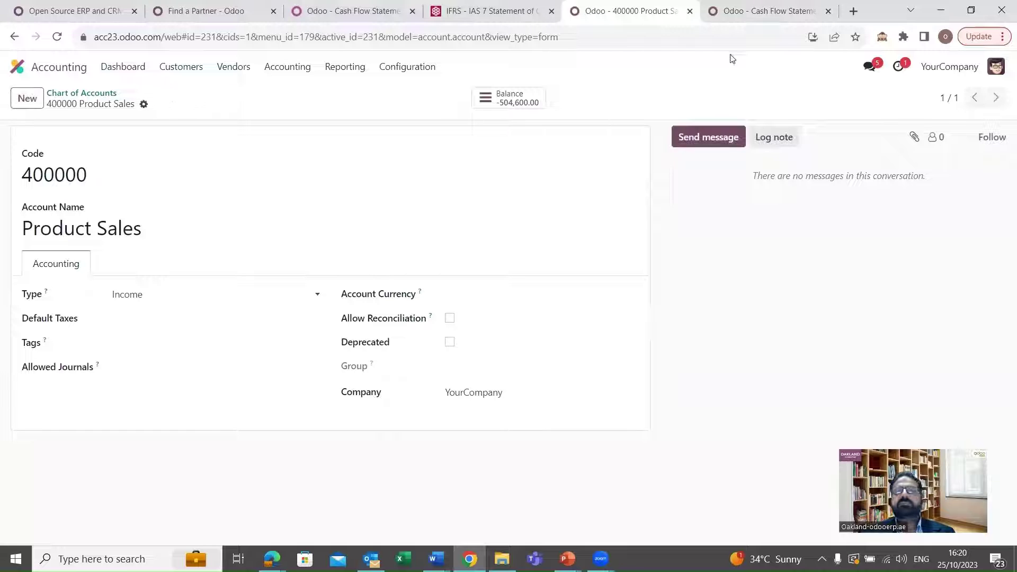
# Step: Reload the Cash Flow Statement and expand the Cash in line under cash flows from unclassified activities
pyautogui.click(745, 14)
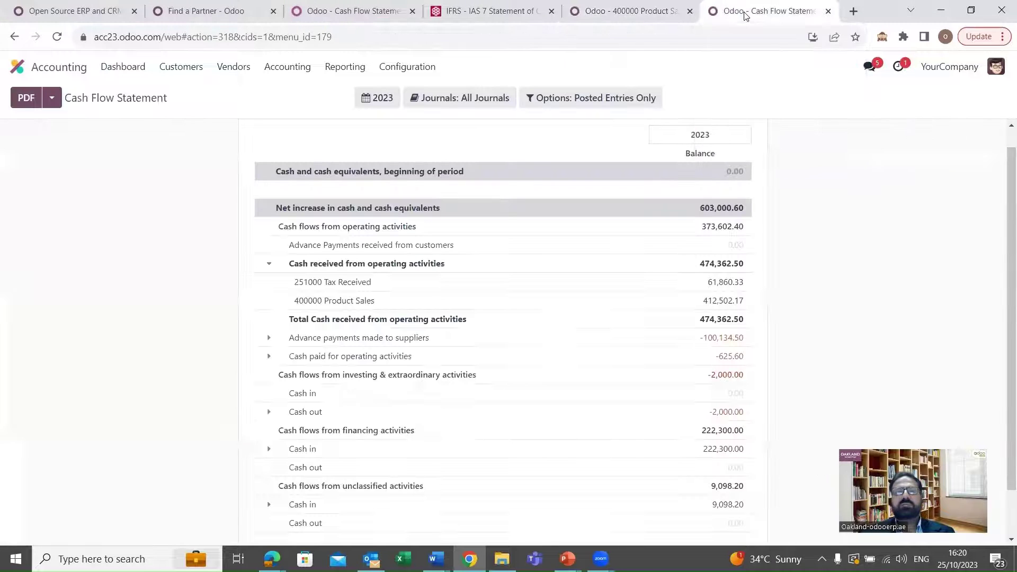
pyautogui.scroll(1, 205, 227)
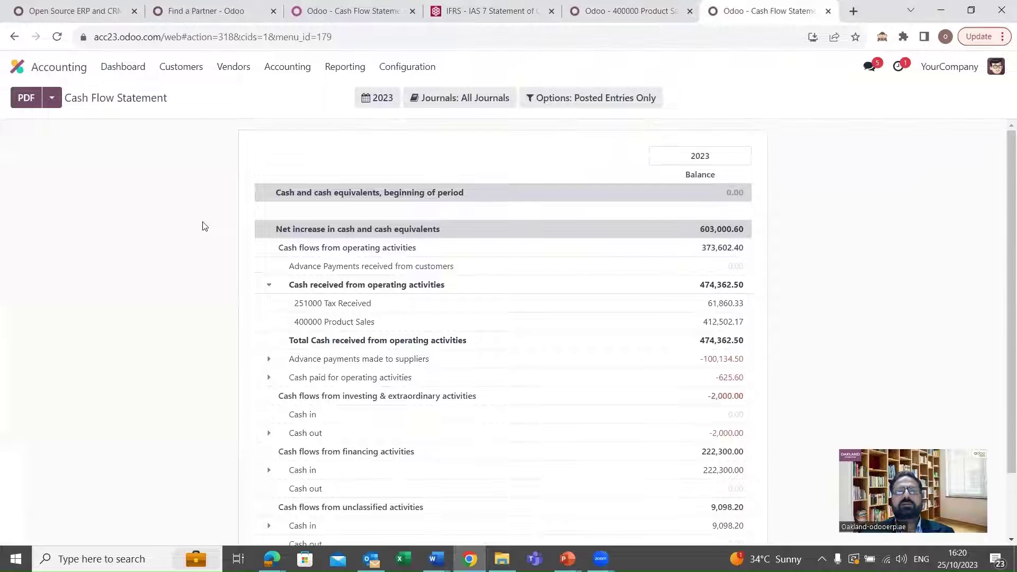
pyautogui.click(58, 39)
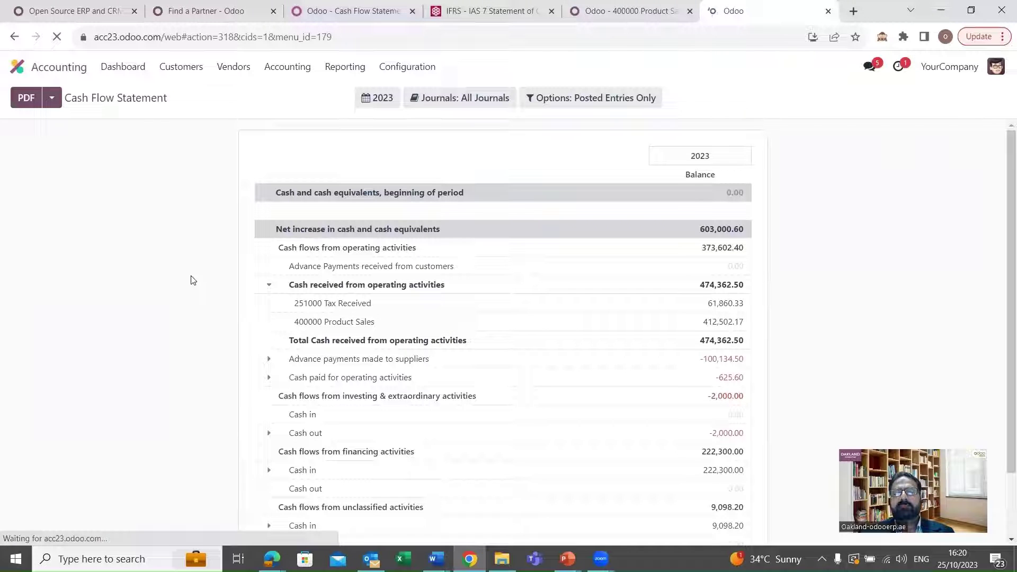
pyautogui.scroll(-2, 418, 359)
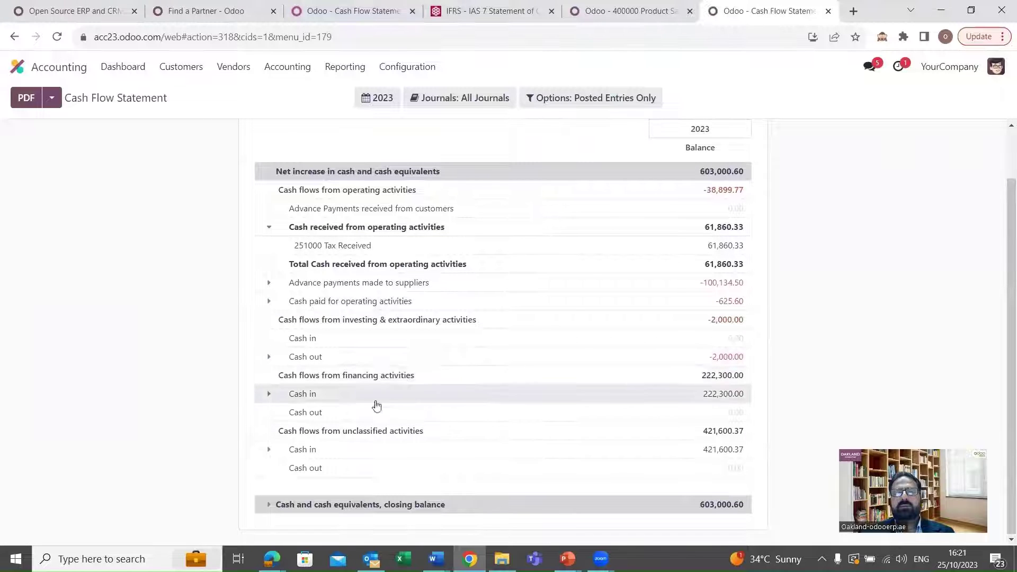
pyautogui.click(268, 452)
pyautogui.scroll(-1, 268, 456)
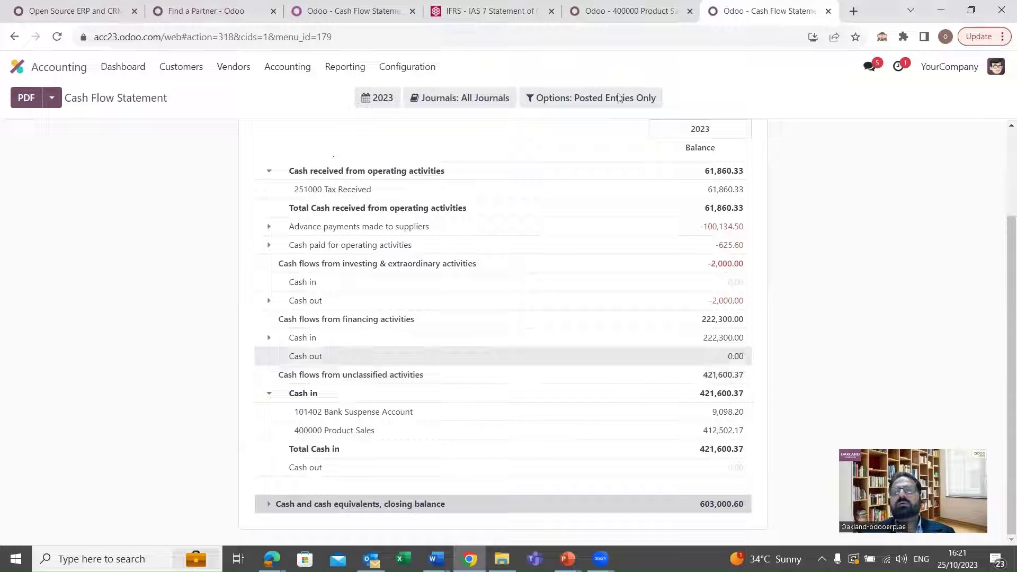
# Step: Add the Operating Activities tag to the 400000 Product Sales account and return to the chart of accounts
pyautogui.hotkey('ctrl', 'shift', 'Tab')
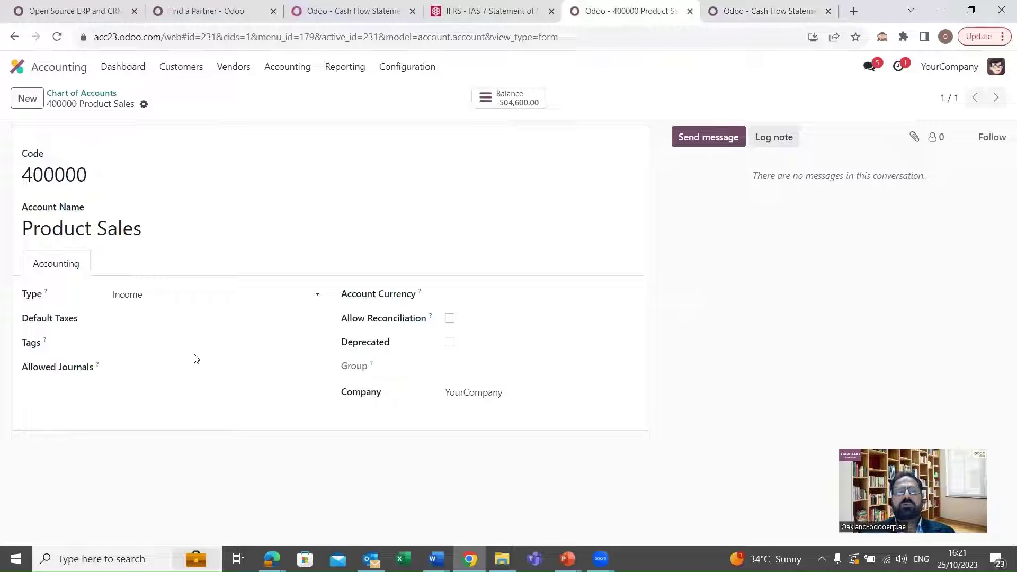
pyautogui.click(184, 341)
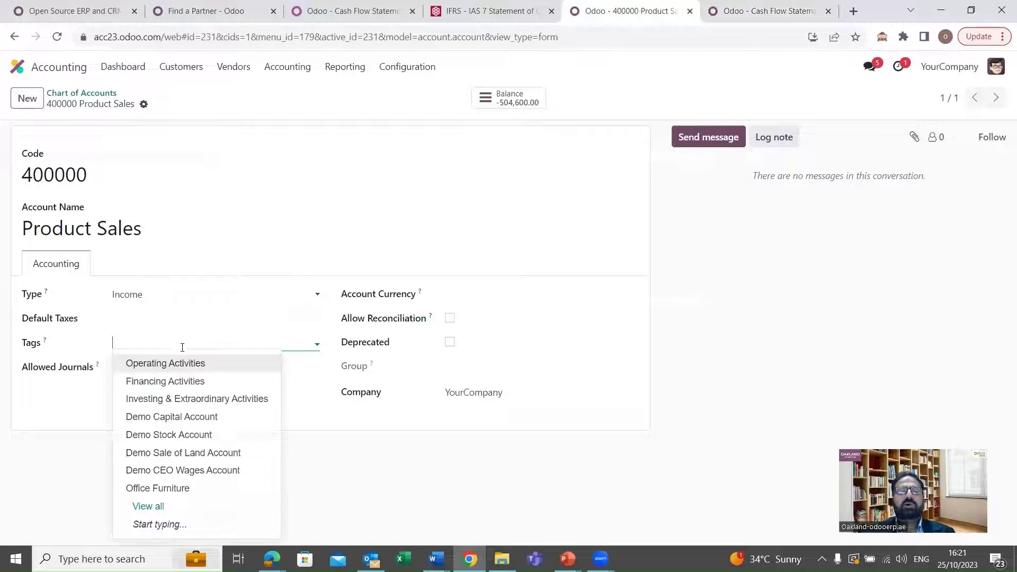
pyautogui.click(177, 364)
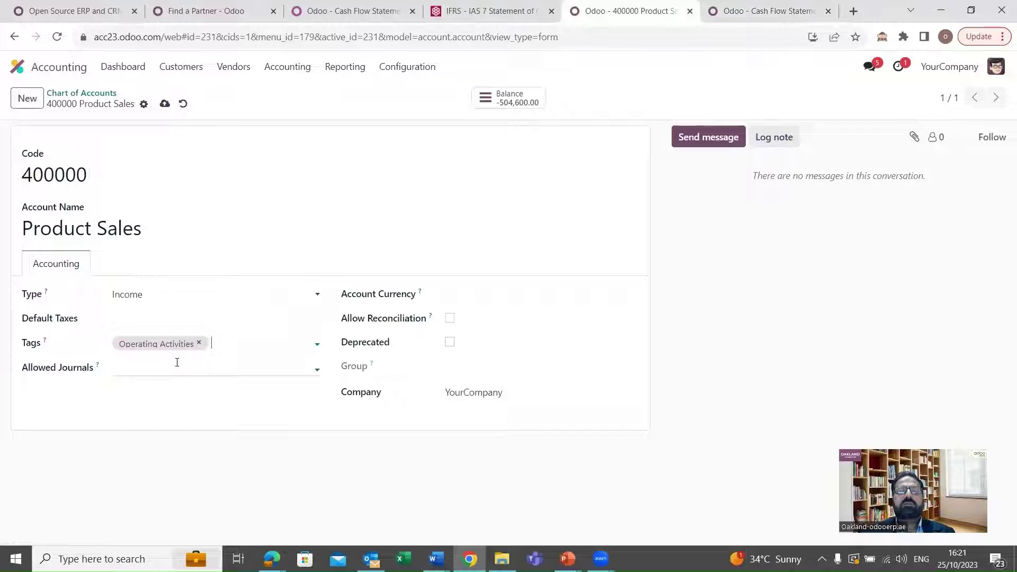
pyautogui.click(82, 93)
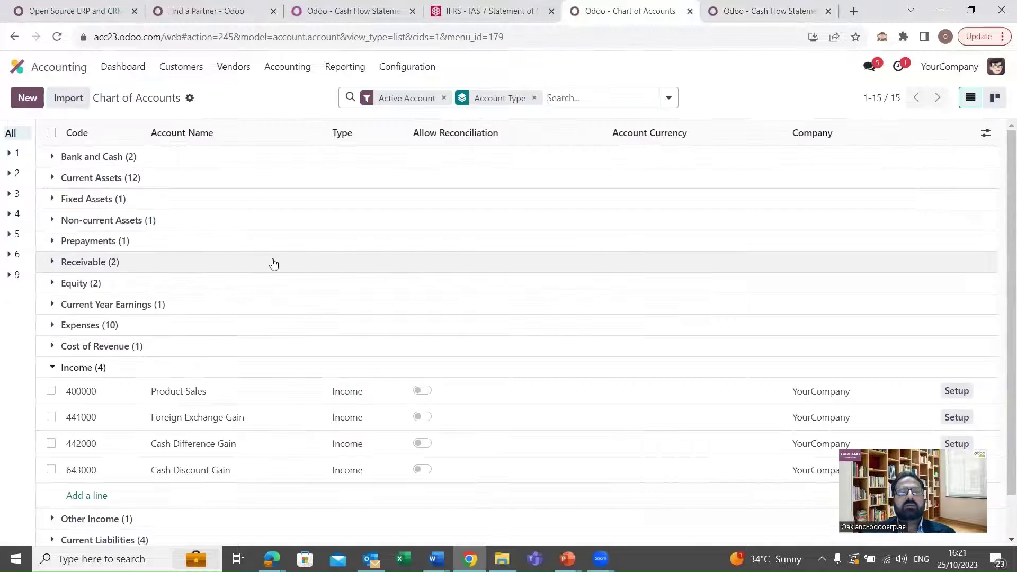